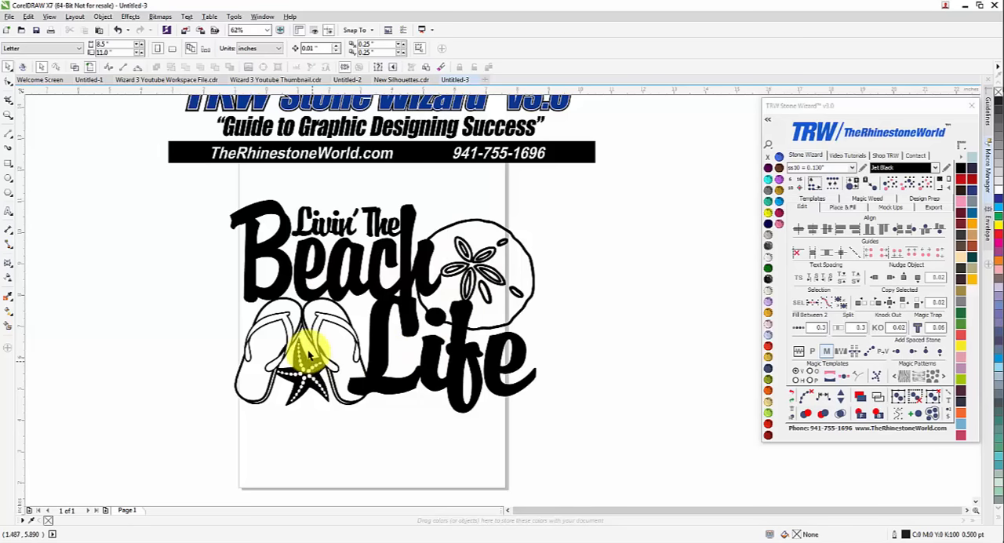
Examine the beach design's outlines in wireframe view, then restore the filled view
scroll(311, 331, "up", 2)
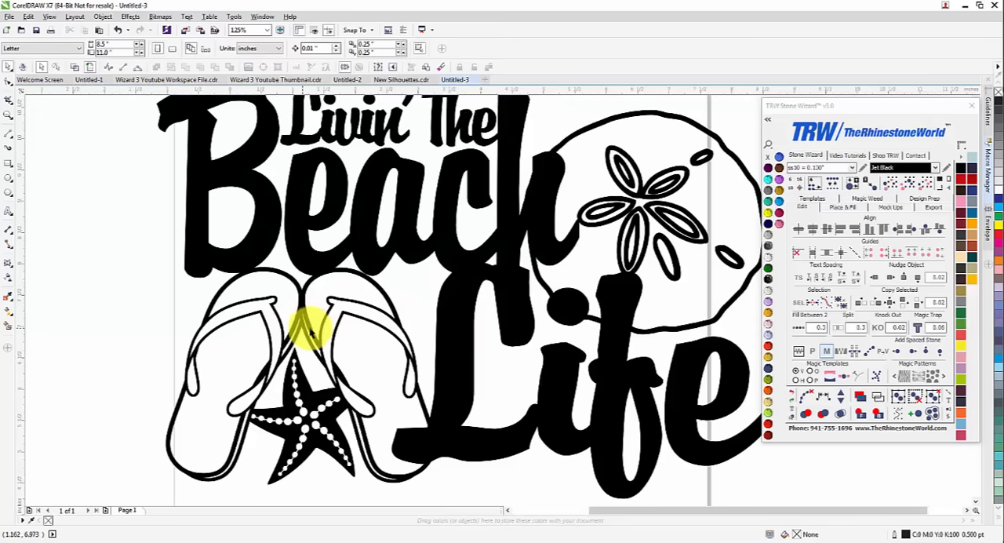
scroll(311, 331, "down", 2)
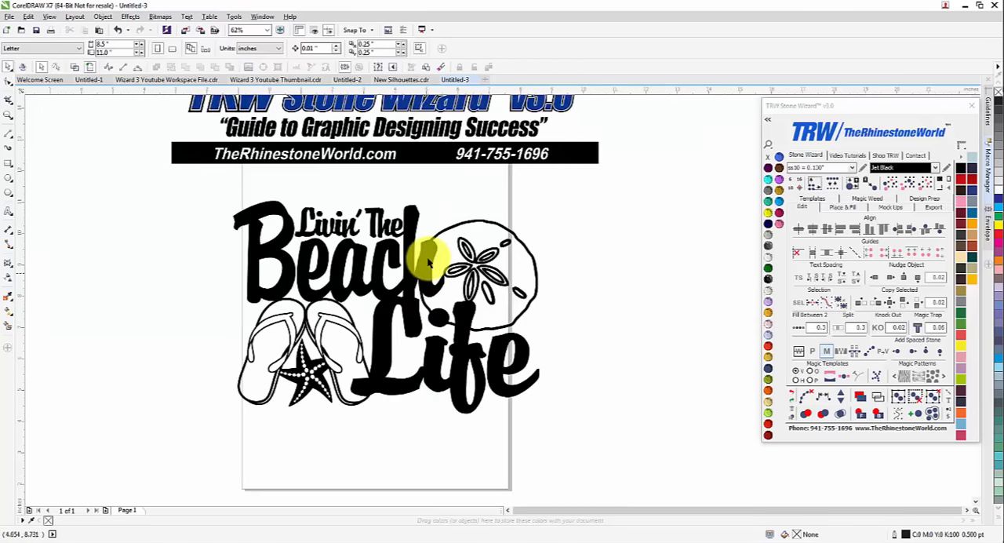
scroll(426, 257, "up", 2)
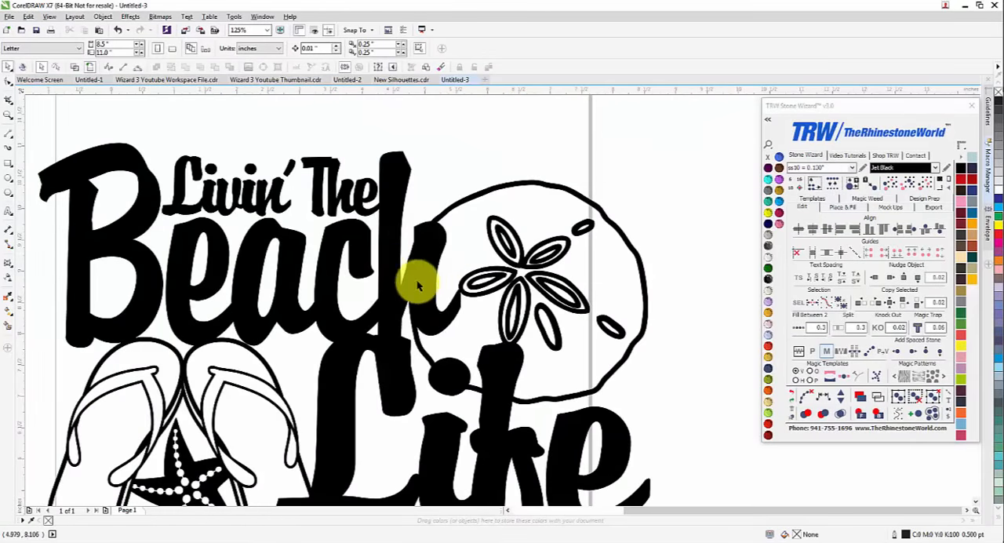
left_click(877, 396)
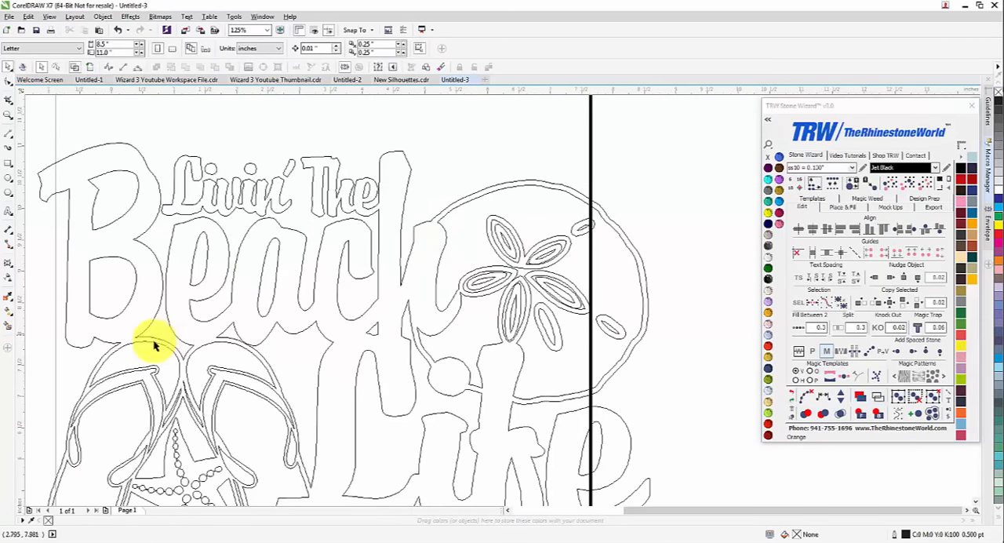
scroll(432, 345, "down", 2)
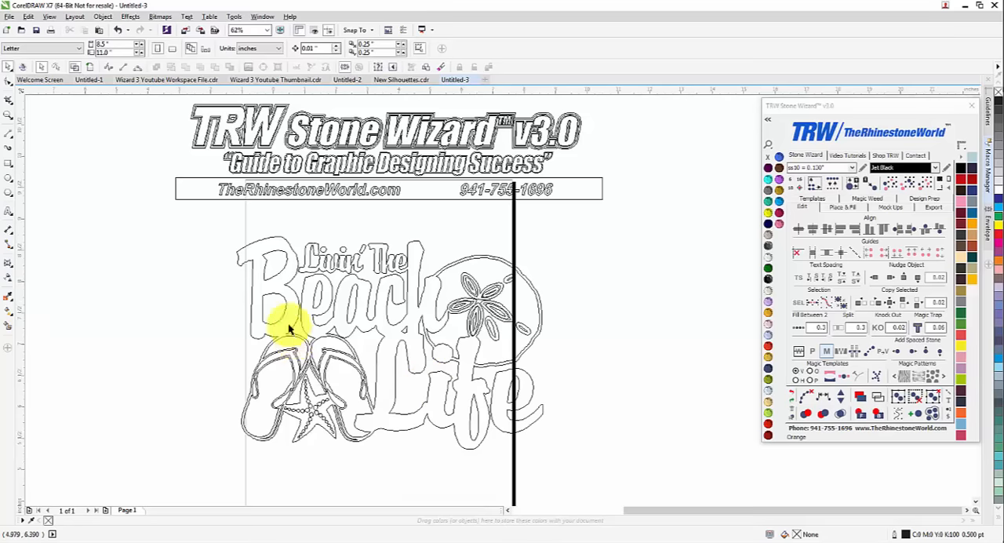
scroll(280, 325, "up", 2)
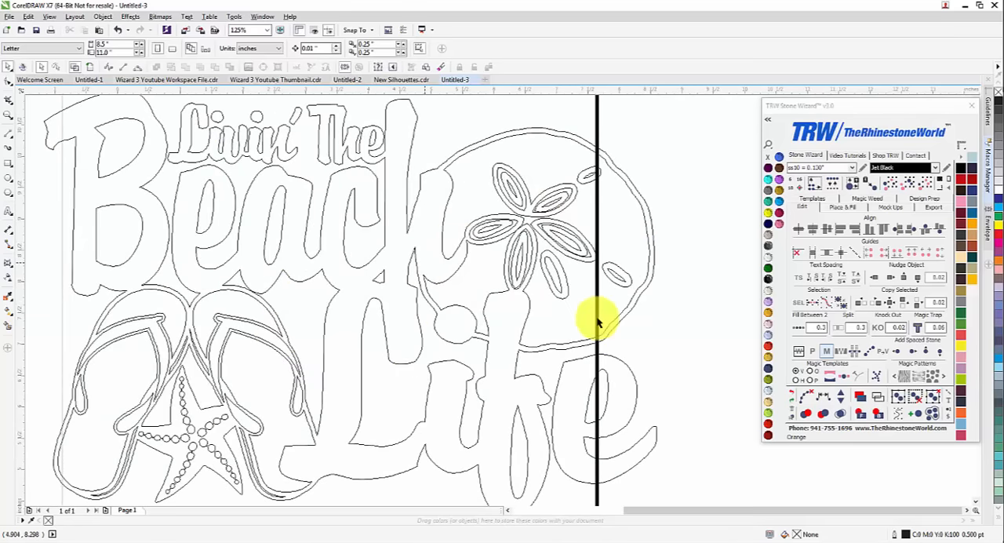
left_click(860, 400)
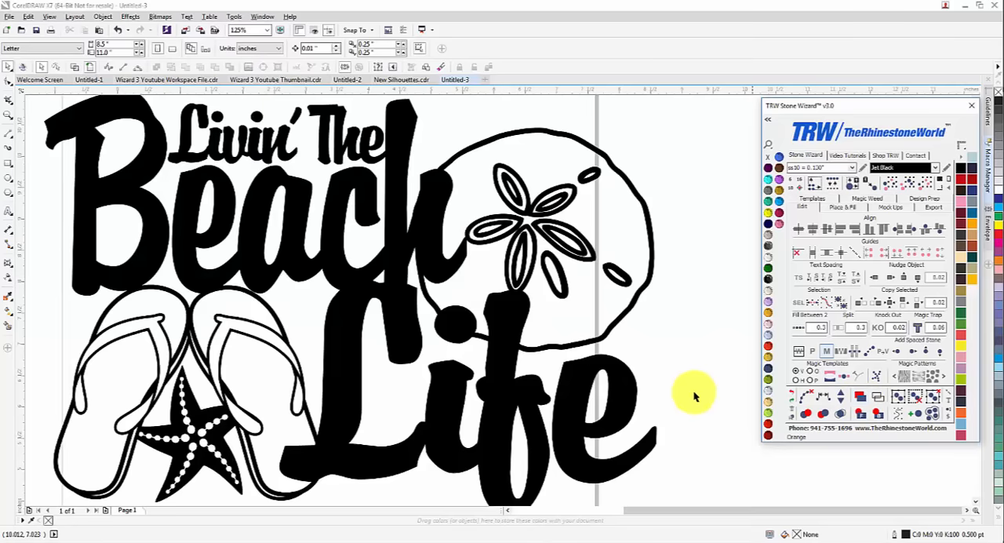
scroll(360, 292, "down", 2)
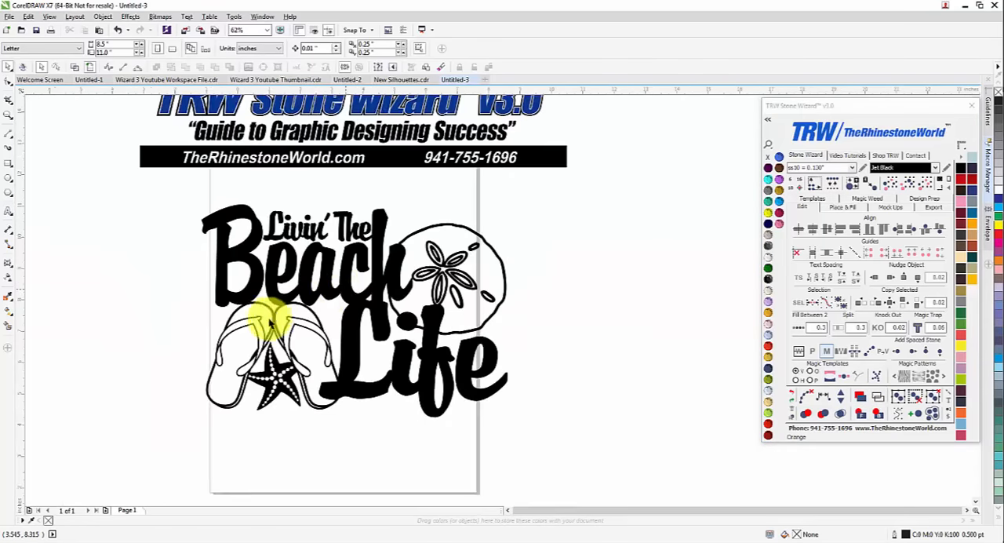
Select the beach design and use the Eraser to cut a gap between the flip-flops and the surrounding Beach and Life lettering
scroll(266, 324, "up", 2)
left_click(287, 276)
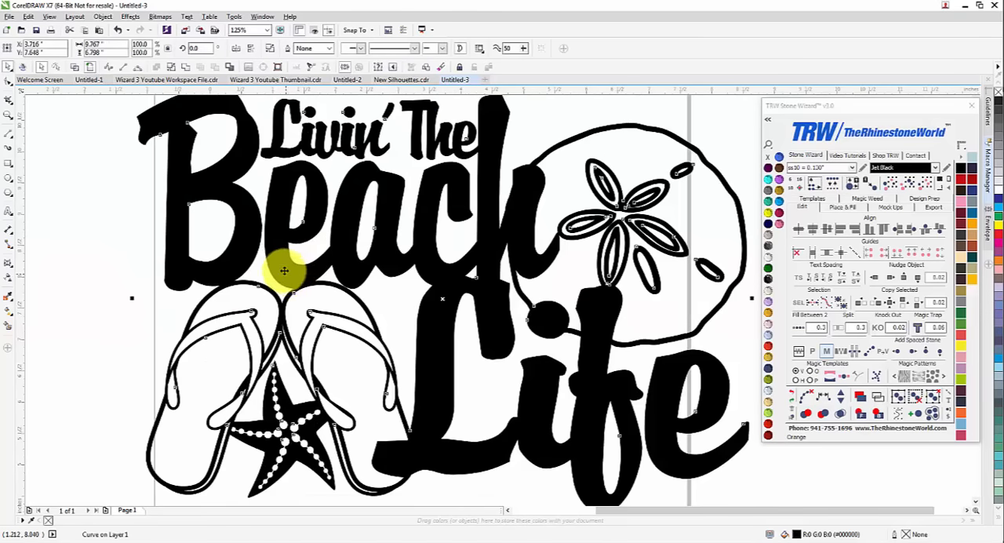
left_click(9, 103)
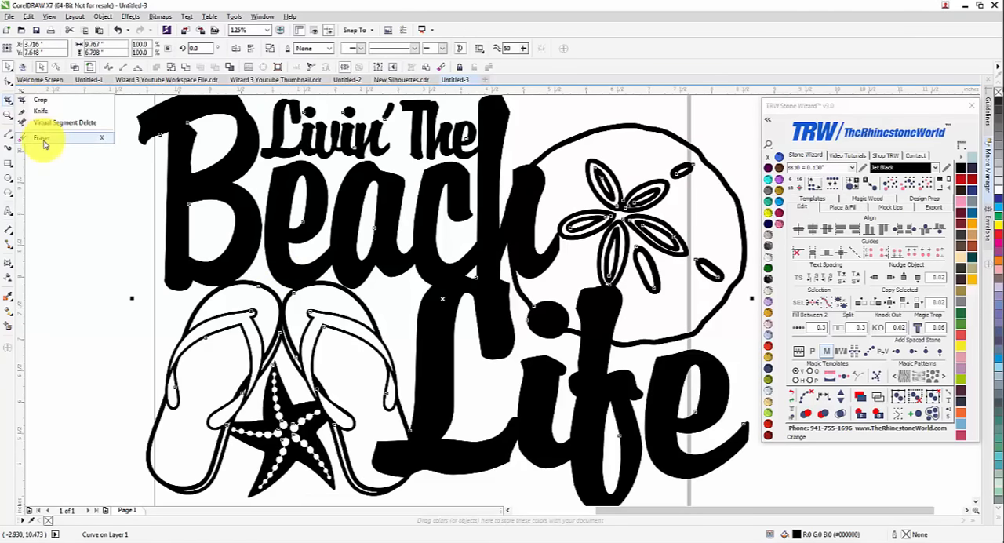
left_click(42, 138)
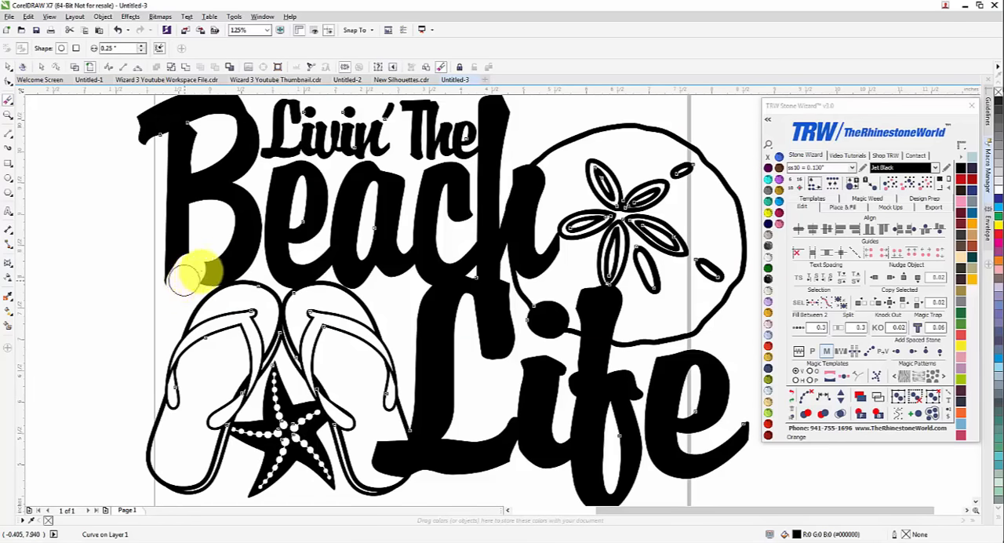
mouse_move(184, 281)
left_mouse_down()
mouse_move(227, 262)
mouse_move(377, 268)
mouse_move(410, 318)
mouse_move(417, 359)
left_mouse_up()
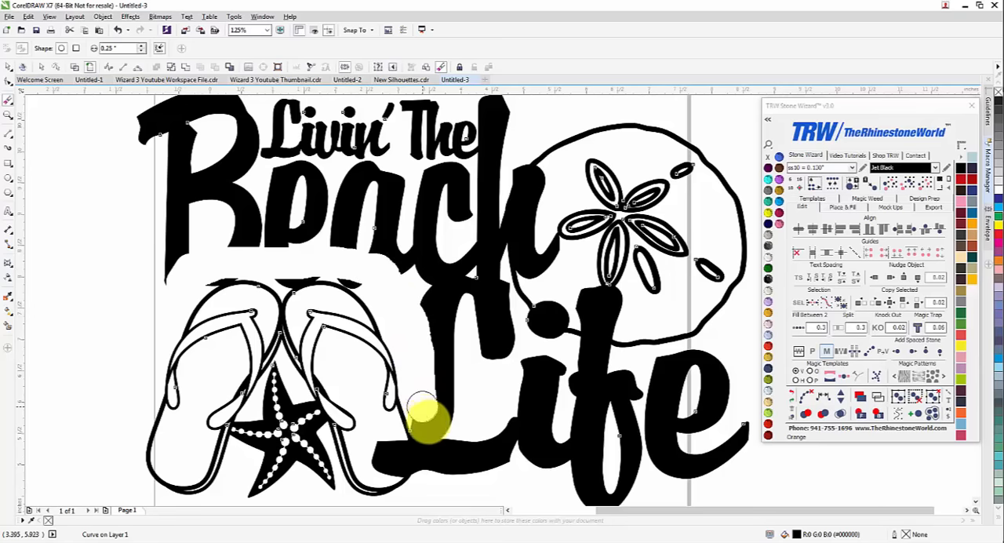
left_click_drag(427, 421, 429, 484)
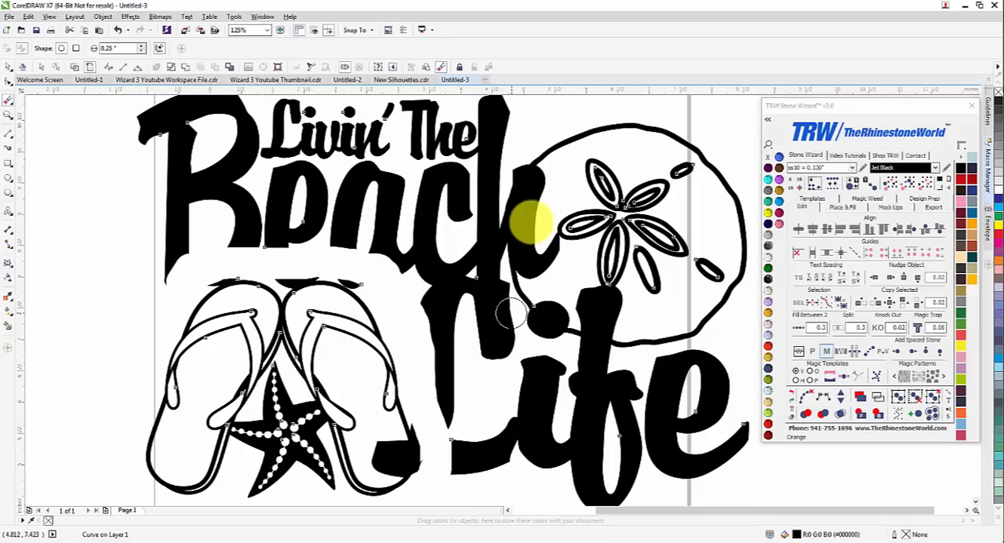
Erase the letter h away from the sand dollar's edge, reducing the eraser thickness to 0.1 inch for the narrow gap beside its stem
scroll(549, 223, "up", 1)
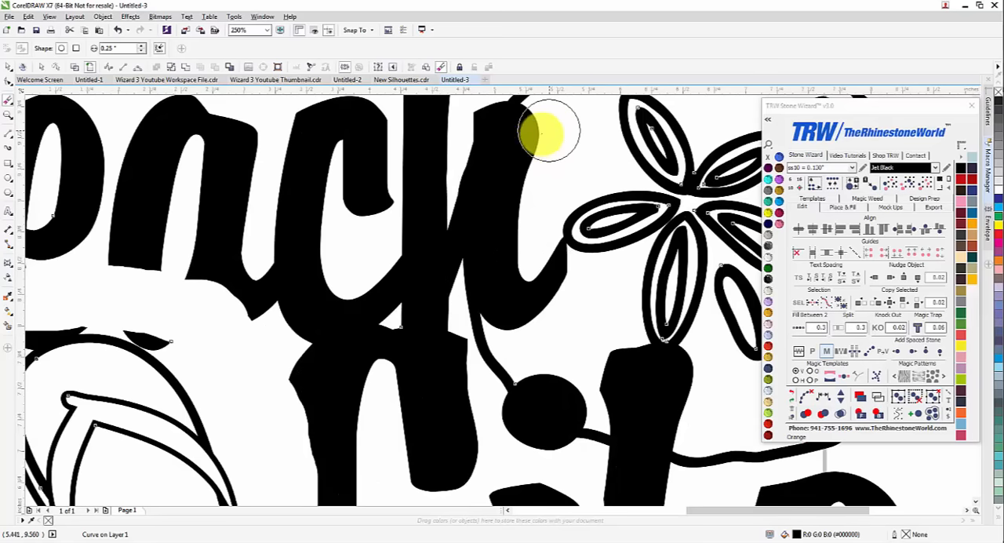
mouse_move(538, 143)
left_mouse_down()
mouse_move(515, 234)
mouse_move(544, 266)
mouse_move(545, 286)
mouse_move(542, 265)
mouse_move(539, 292)
mouse_move(519, 310)
mouse_move(513, 253)
left_mouse_up()
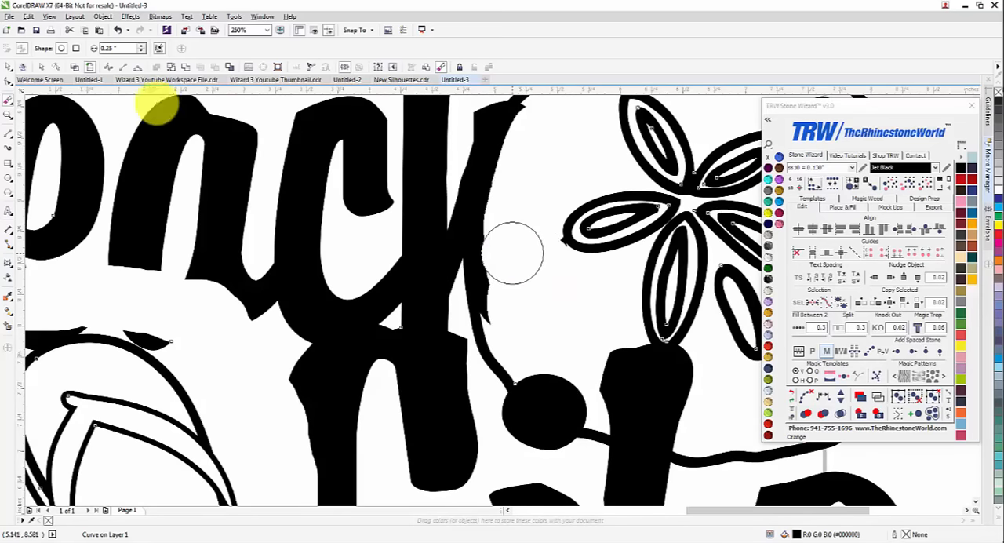
double_click(107, 49)
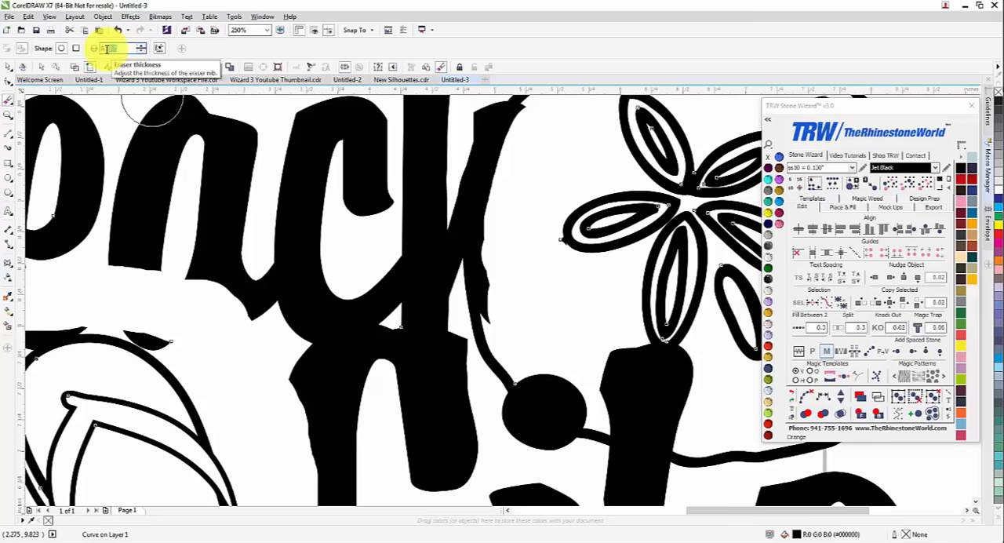
type("0.1")
key("Return")
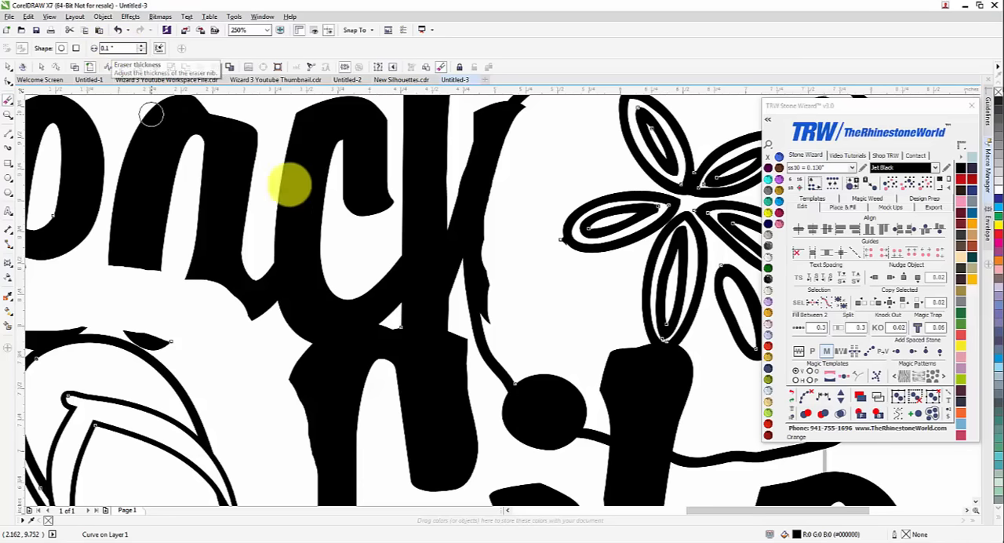
left_click_drag(444, 272, 441, 215)
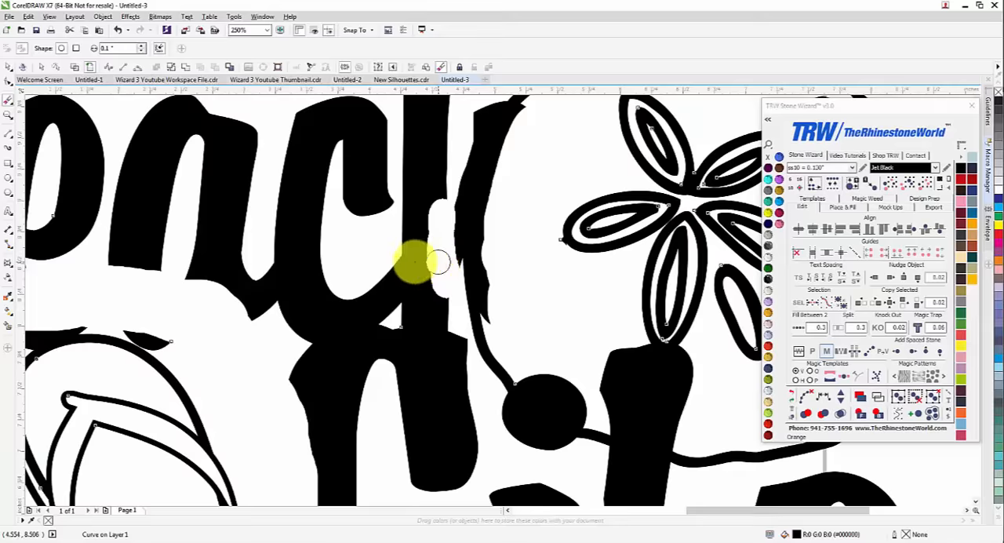
Erase the dot of the i and the top of the f around the sand dollar's lower edge
scroll(427, 239, "down", 2)
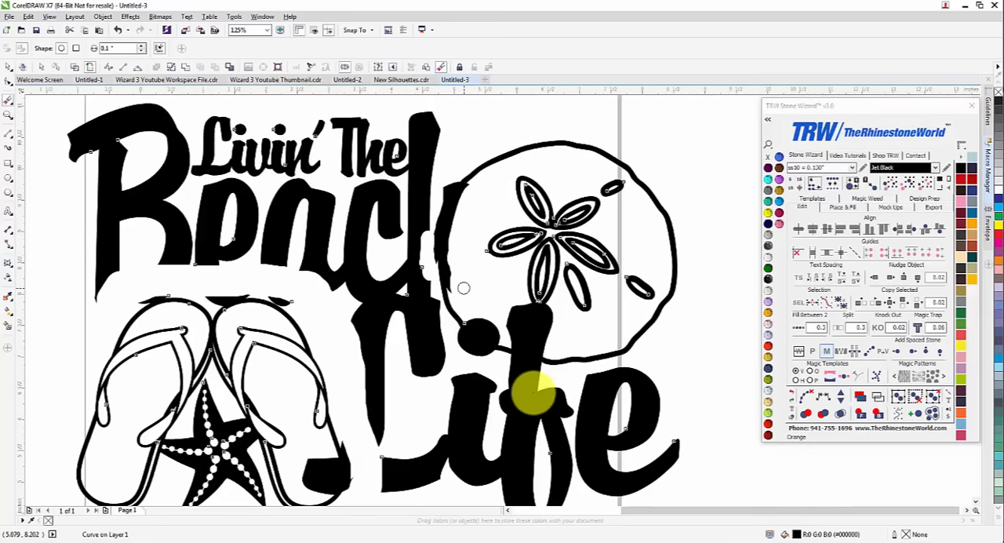
scroll(533, 392, "up", 2)
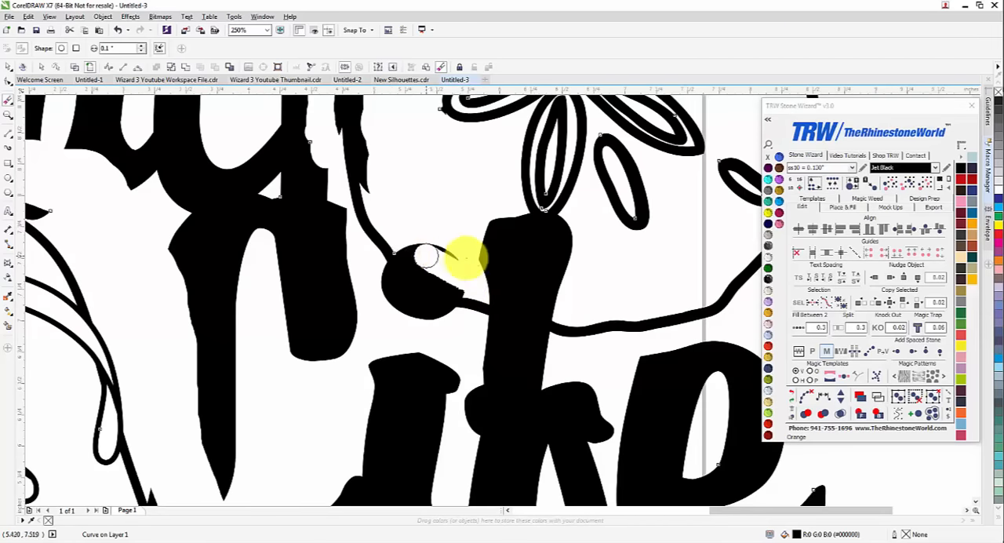
mouse_move(426, 254)
left_mouse_down()
mouse_move(477, 264)
mouse_move(372, 271)
mouse_move(401, 302)
mouse_move(494, 280)
mouse_move(507, 217)
mouse_move(532, 232)
mouse_move(573, 227)
mouse_move(503, 243)
left_mouse_up()
mouse_move(555, 272)
left_mouse_down()
mouse_move(483, 253)
mouse_move(500, 278)
mouse_move(566, 298)
mouse_move(495, 285)
left_mouse_up()
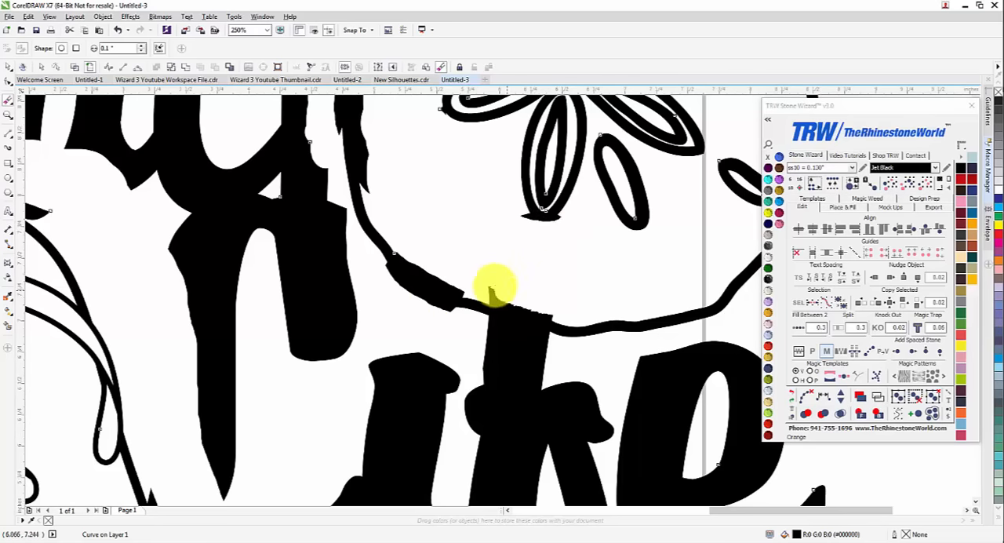
mouse_move(492, 329)
left_mouse_down()
mouse_move(559, 349)
mouse_move(513, 339)
left_mouse_up()
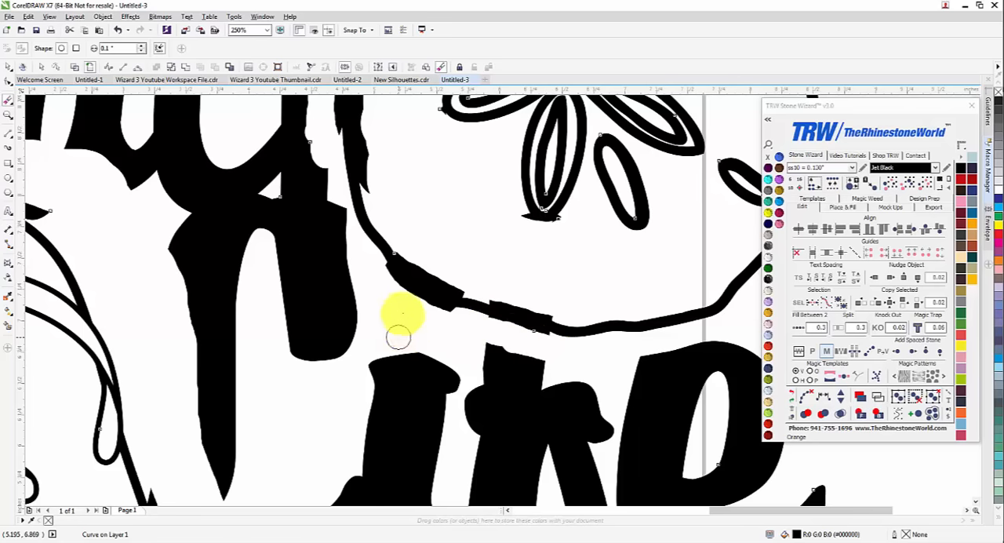
Erase the leftover piece of the L that overlaps the lower part of the flip-flop beside it
scroll(402, 314, "down", 4)
scroll(345, 382, "up", 4)
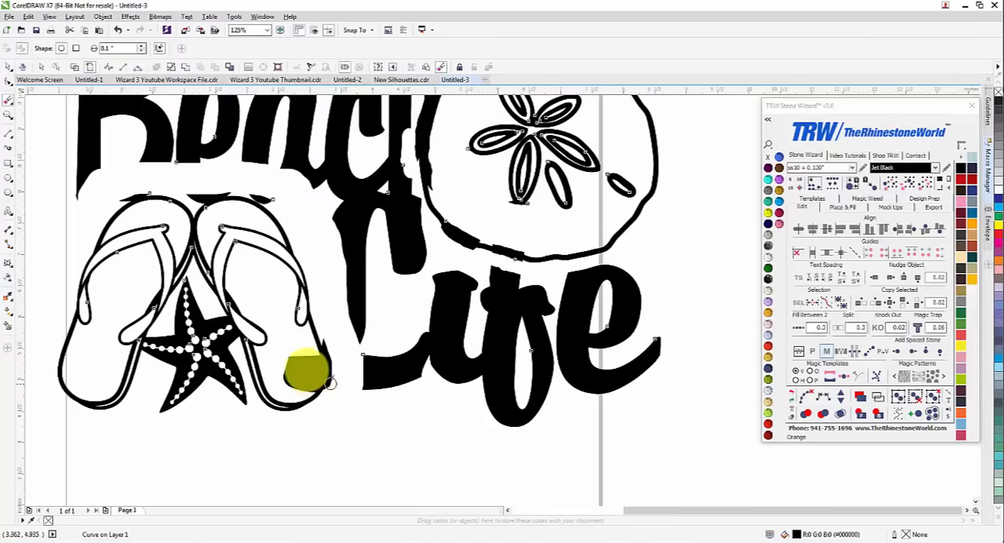
mouse_move(265, 322)
left_mouse_down()
mouse_move(305, 352)
mouse_move(352, 368)
left_mouse_up()
scroll(407, 329, "down", 4)
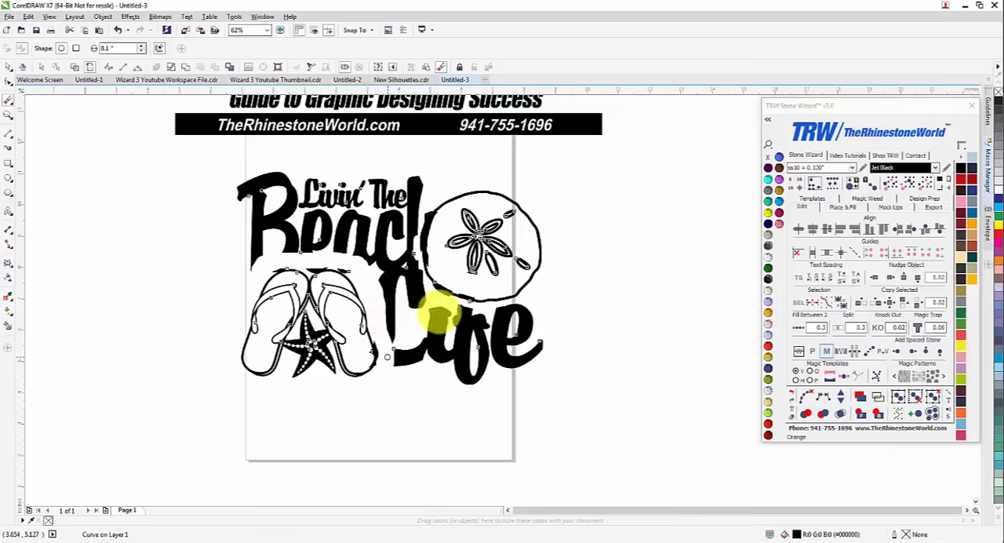
scroll(488, 316, "up", 2)
scroll(484, 317, "down", 1)
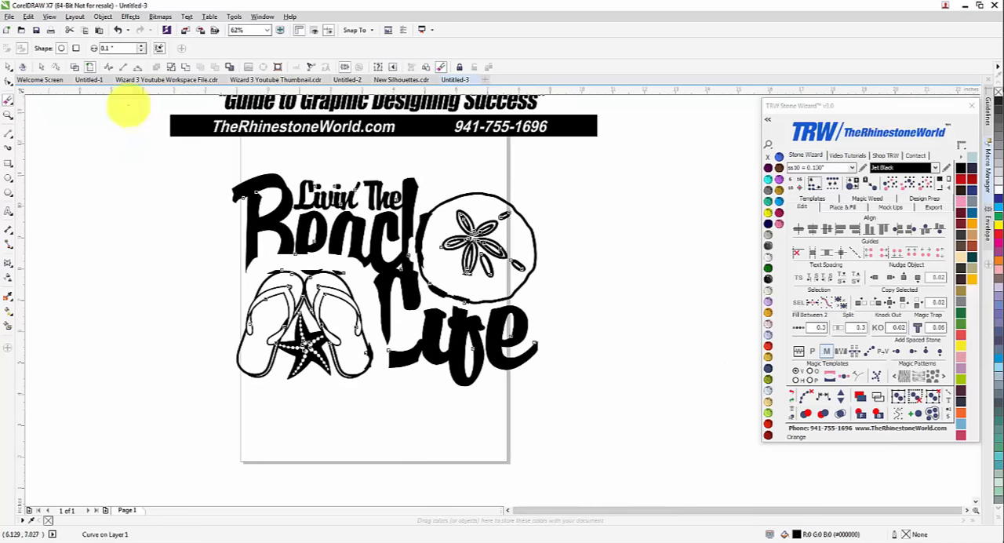
Use the Shape tool to delete the nodes of the Livin' lettering and the first letters of Beach above the flip-flops
left_click(8, 68)
scroll(271, 185, "up", 1)
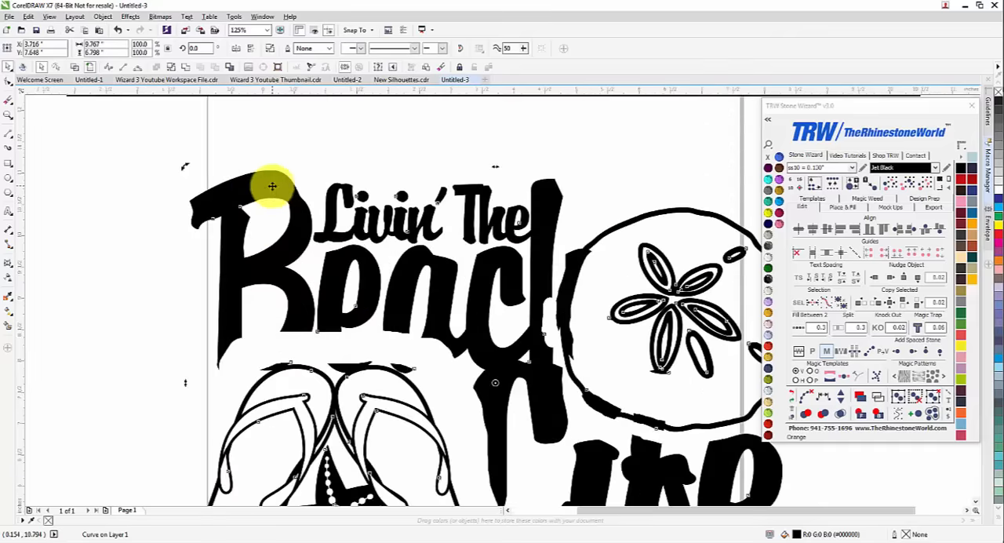
key("F10")
left_click_drag(446, 152, 133, 313)
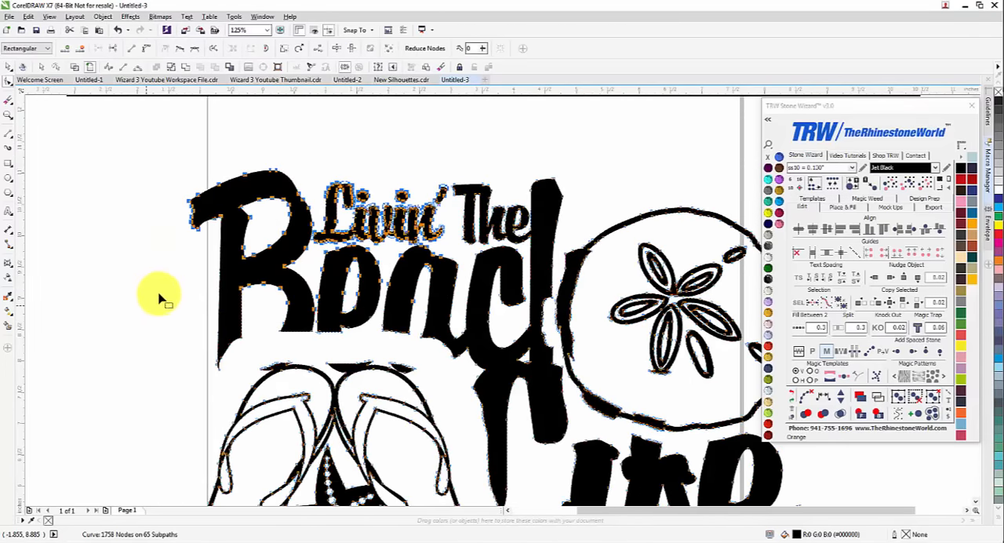
key("Delete")
left_click_drag(241, 373, 243, 375)
key("Delete")
left_click_drag(212, 298, 459, 339)
key("Delete")
left_click_drag(406, 159, 560, 237)
key("Delete")
Delete the remaining nodes of The and of the letters c and h beside the sand dollar
scroll(553, 240, "up", 1)
scroll(468, 252, "down", 1)
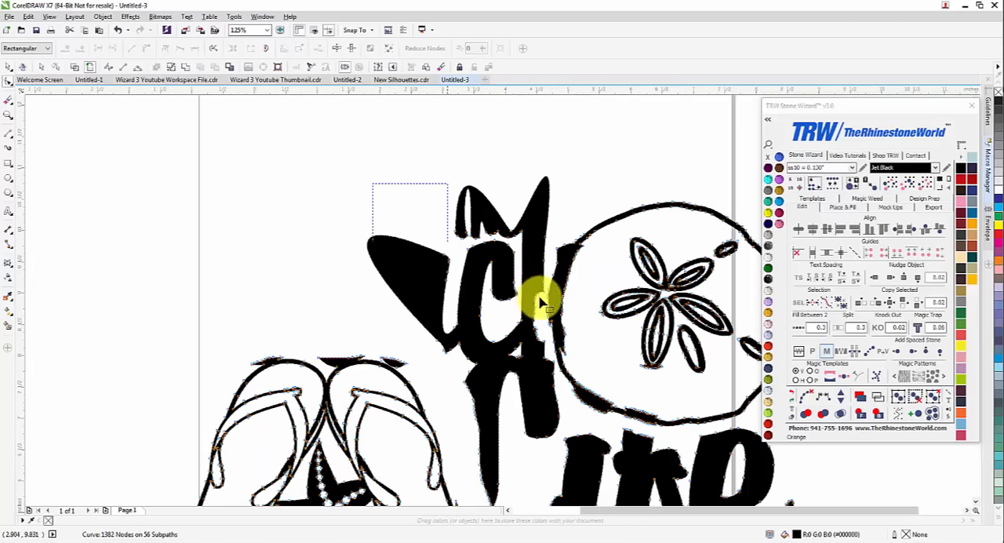
left_click_drag(548, 299, 548, 299)
key("Delete")
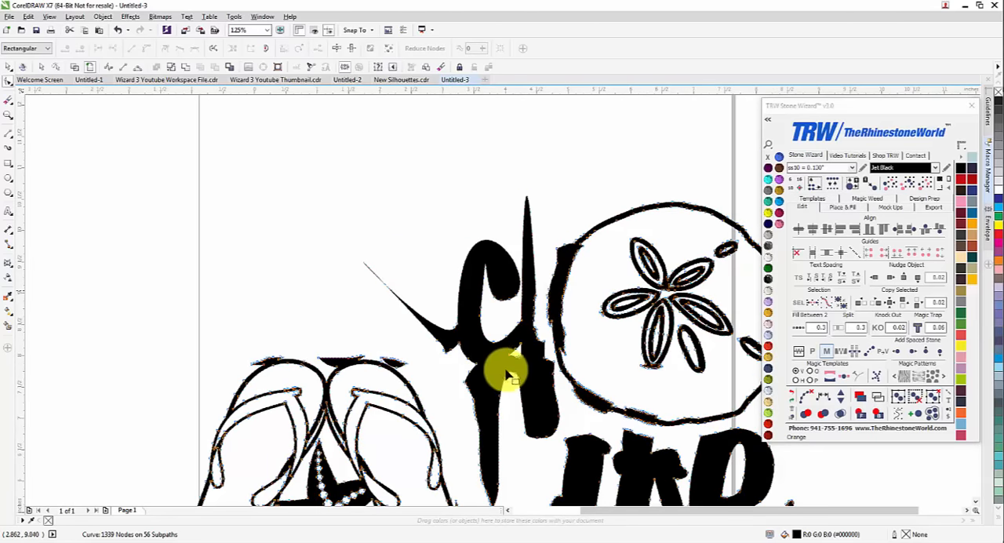
key("Delete")
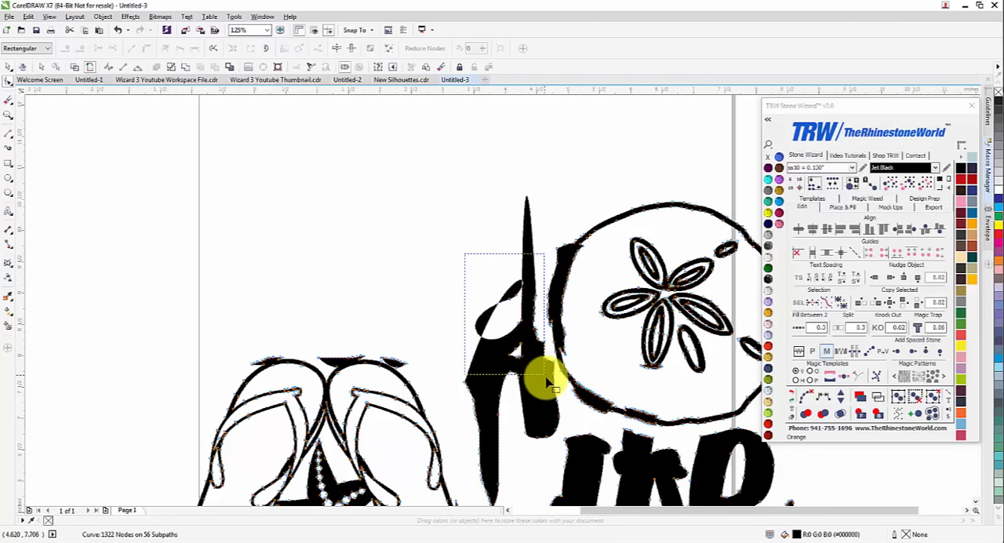
key("Delete")
Delete the nodes along the stem and lower point of the large L in Life
scroll(528, 421, "up", 1)
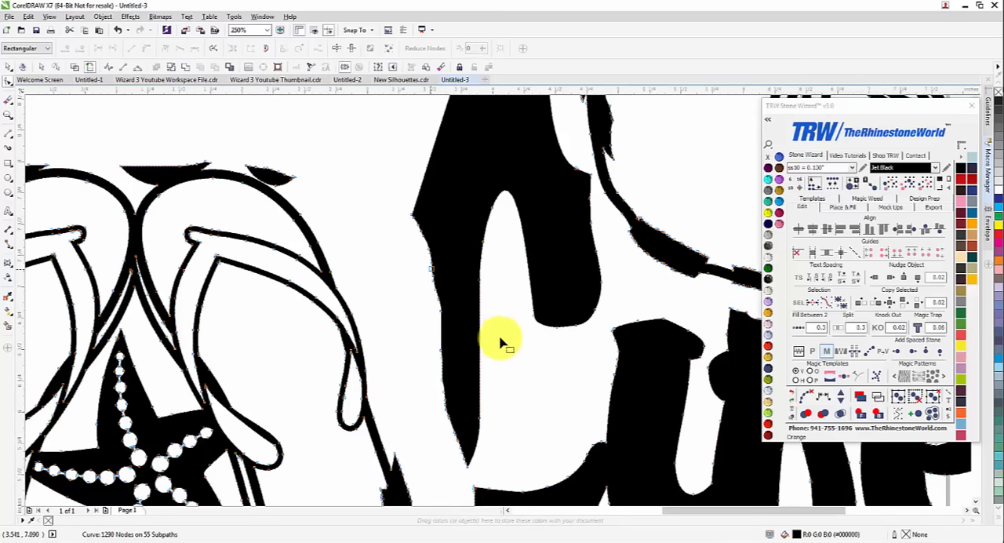
left_click_drag(399, 178, 542, 412)
key("Delete")
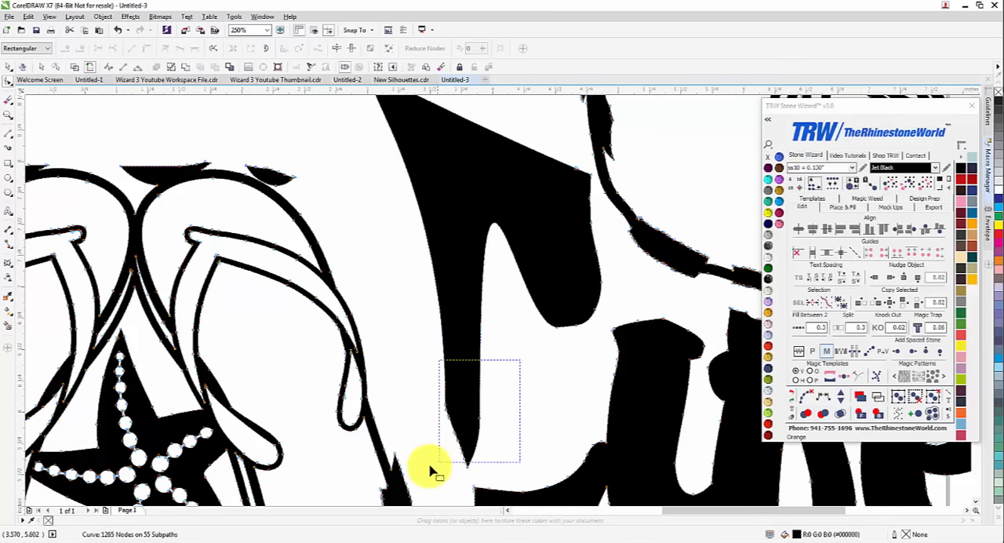
key("Delete")
scroll(555, 309, "down", 1)
scroll(510, 227, "up", 1)
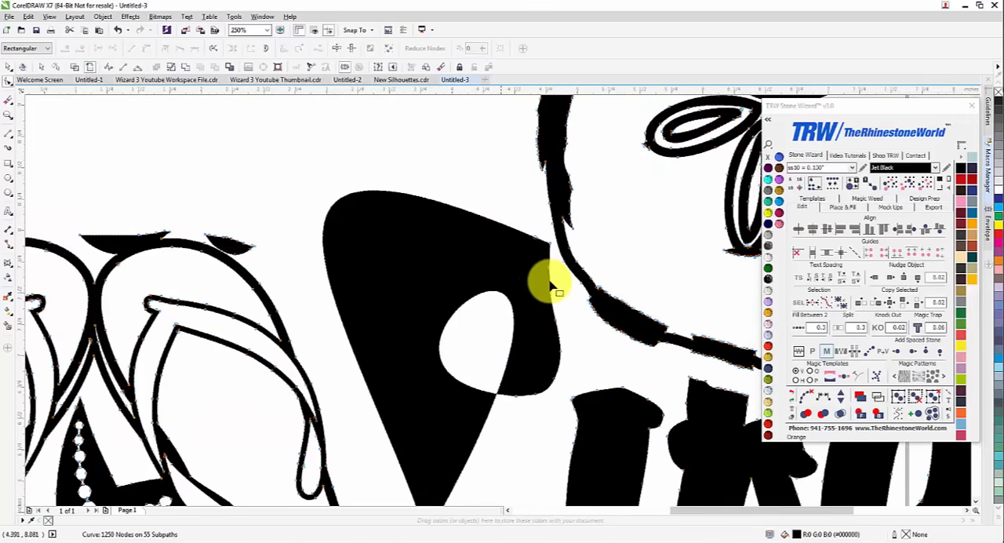
Delete the nodes on the side of the L facing the sand dollar and around its inner loop
left_click_drag(551, 287, 549, 284)
key("Delete")
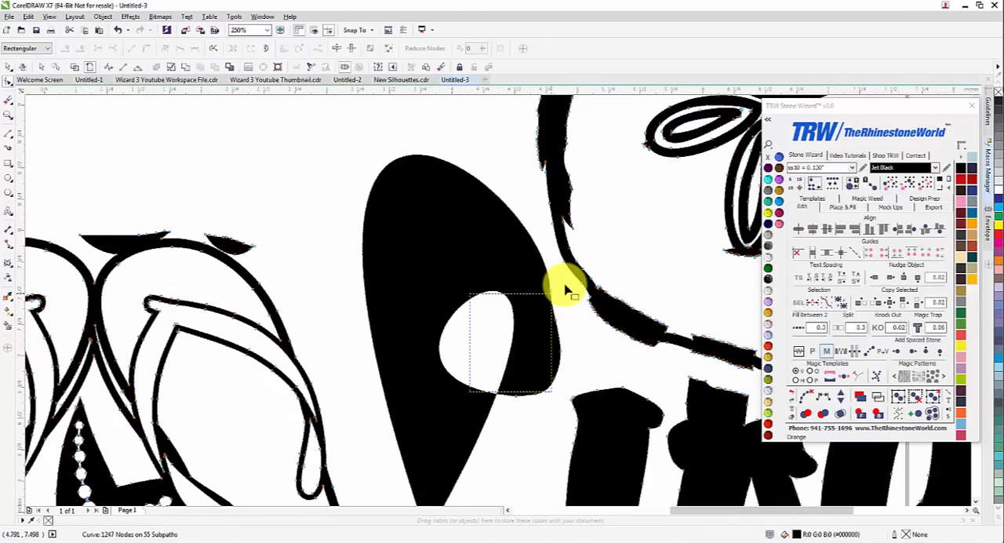
scroll(526, 323, "down", 1)
left_click_drag(457, 310, 523, 367)
key("Delete")
scroll(490, 367, "down", 1)
scroll(556, 447, "up", 1)
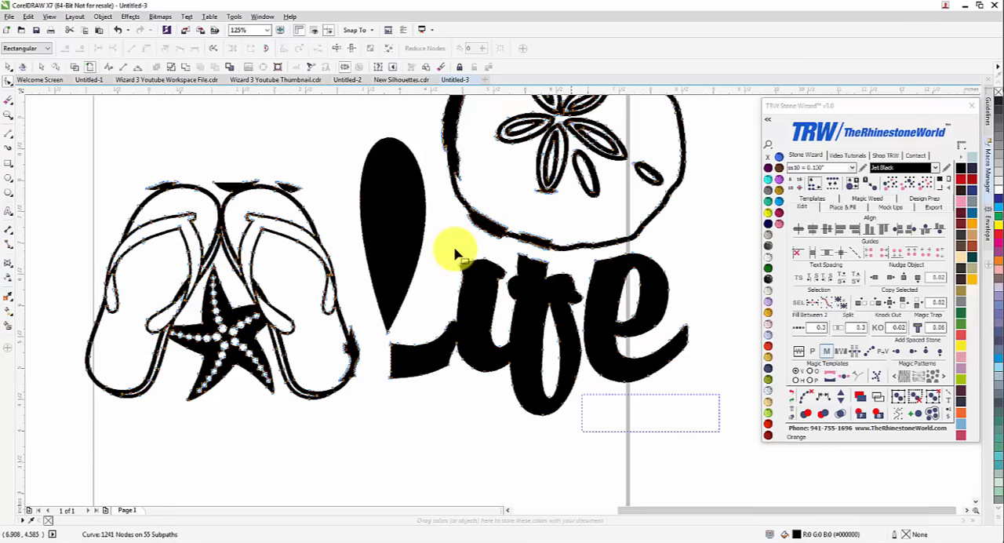
Delete all remaining nodes of the Life lettering below the sand dollar and beside the flip-flops
left_click_drag(455, 251, 457, 252)
key("Delete")
left_click_drag(468, 402, 377, 291)
key("Delete")
key("Delete")
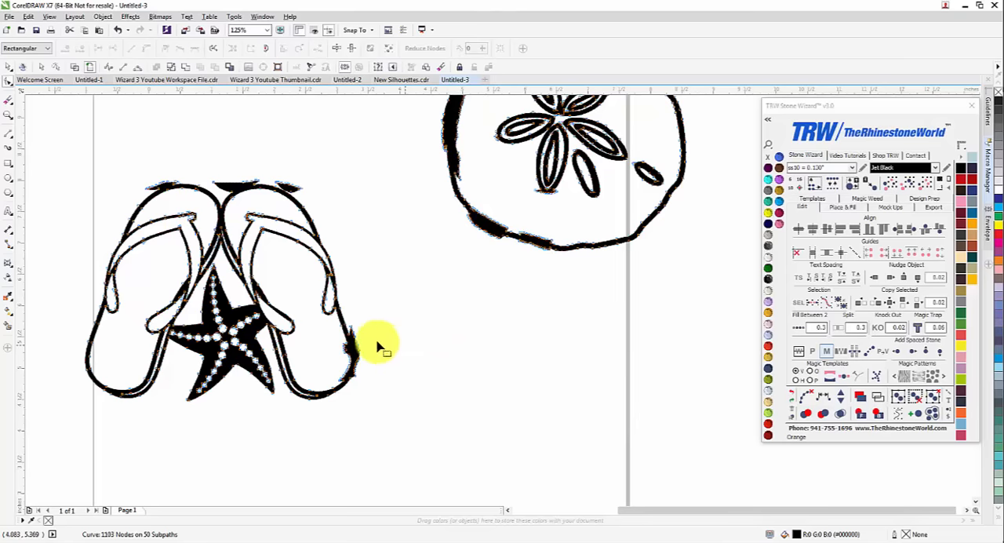
Delete the nodes of the small leftover sliver above the toe of the flip-flop nearest the sand dollar
scroll(350, 342, "up", 1)
scroll(359, 340, "down", 2)
scroll(444, 269, "up", 3)
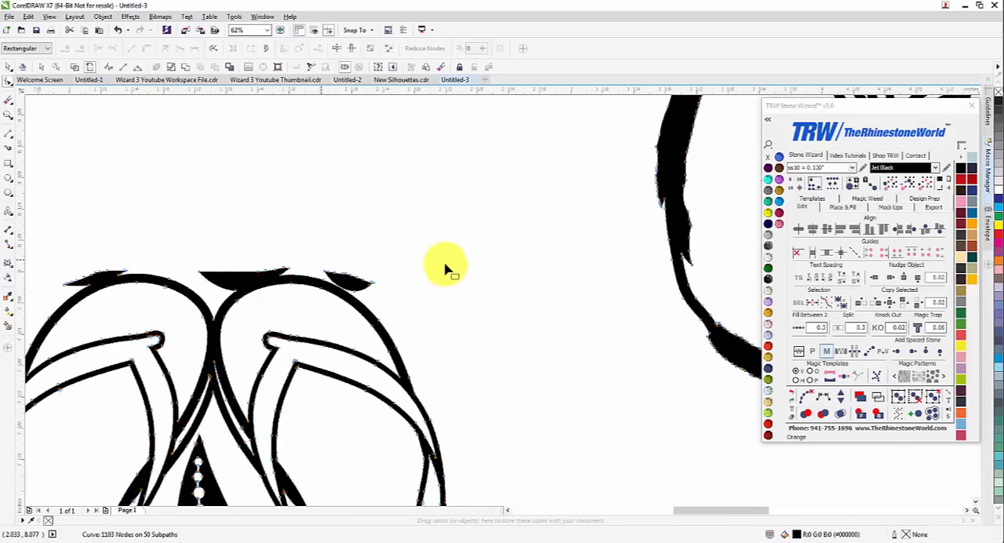
scroll(394, 325, "up", 1)
left_click_drag(447, 265, 357, 324)
key("Delete")
scroll(366, 298, "up", 1)
left_click_drag(370, 233, 274, 276)
key("Delete")
scroll(370, 283, "down", 2)
scroll(307, 309, "down", 1)
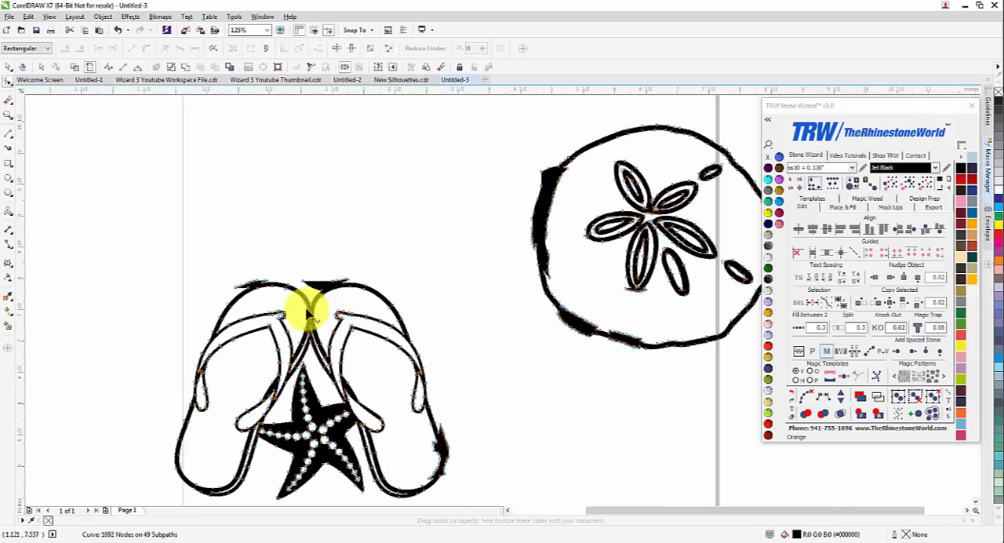
Delete the corner nodes of the bump on the sand dollar's upper-left outline and bend the edge inward
scroll(568, 163, "up", 2)
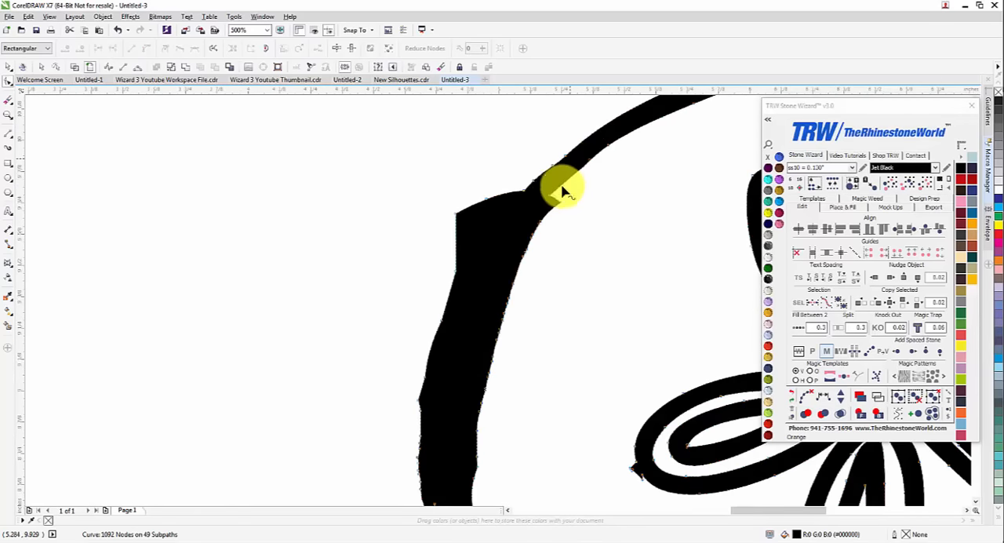
left_click_drag(414, 167, 489, 226)
key("Delete")
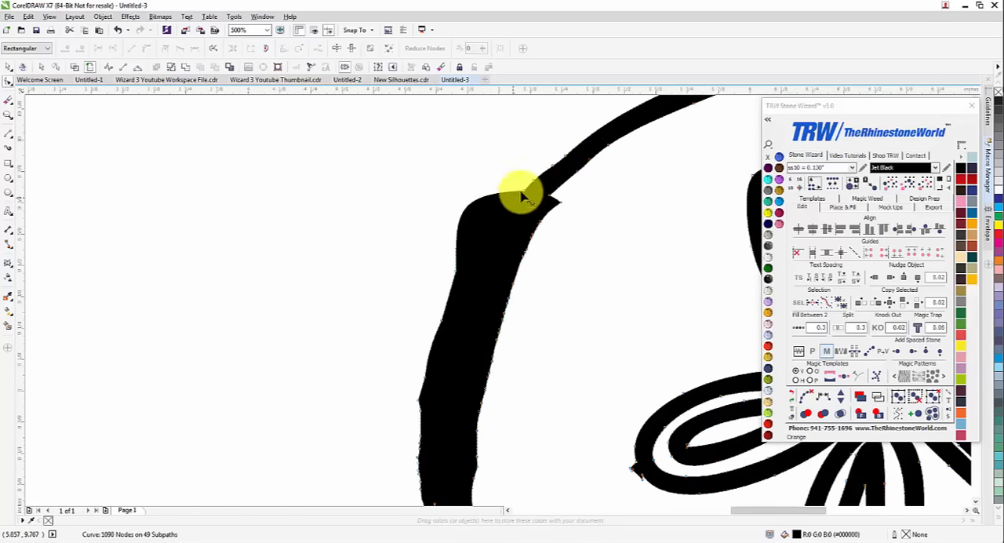
left_click(523, 191)
left_click_drag(455, 193, 463, 285)
scroll(448, 325, "down", 2)
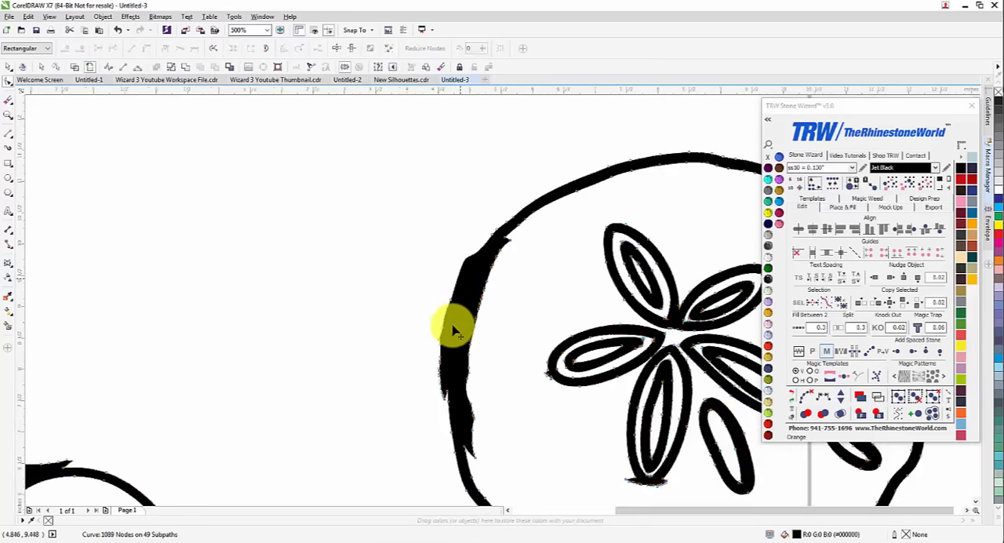
Delete the uneven nodes along the outer edge of the thick section on the sand dollar's left side
scroll(443, 310, "up", 1)
left_click_drag(419, 240, 475, 409)
key("Delete")
scroll(444, 333, "down", 1)
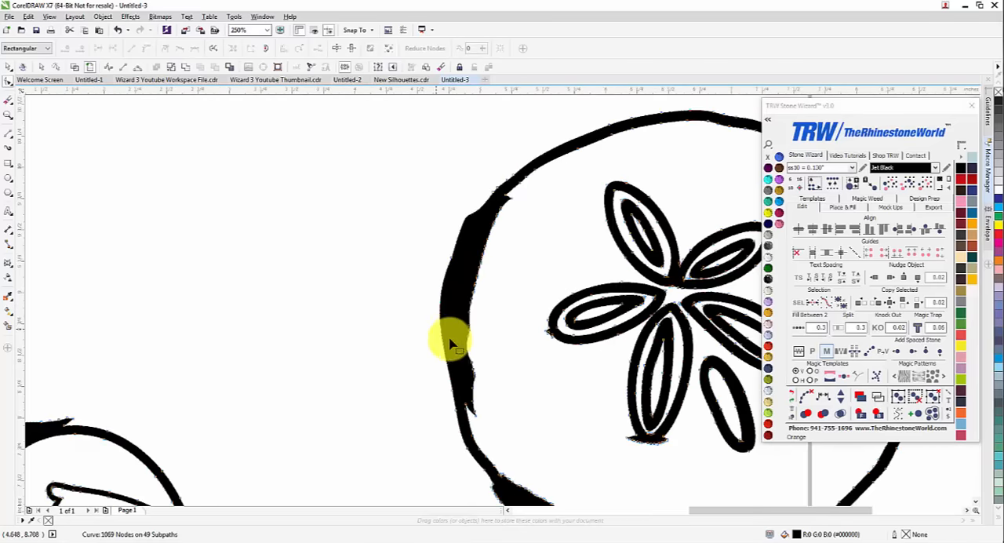
scroll(486, 404, "down", 1)
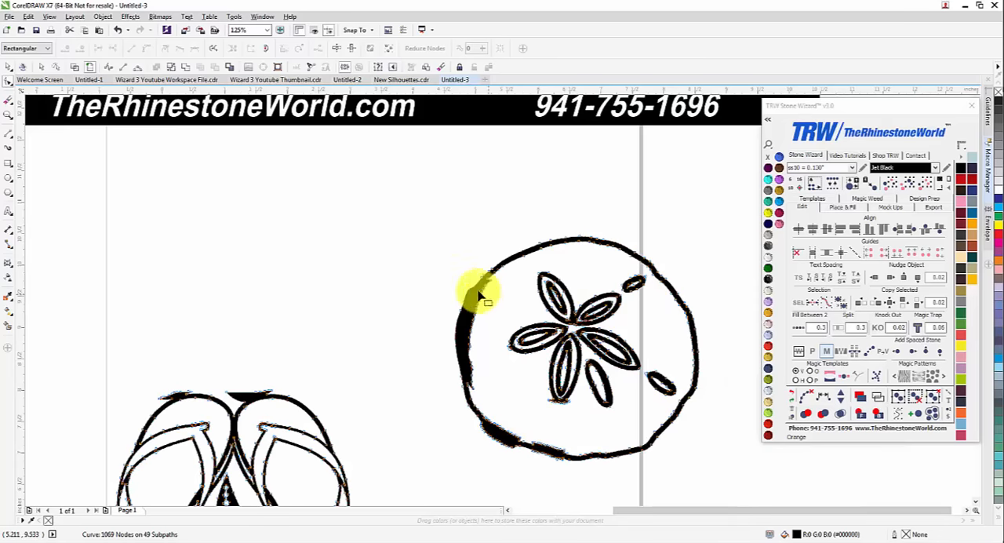
Bend the outer edge of the sand dollar's left side into a smooth curve that follows the circle
scroll(477, 291, "up", 2)
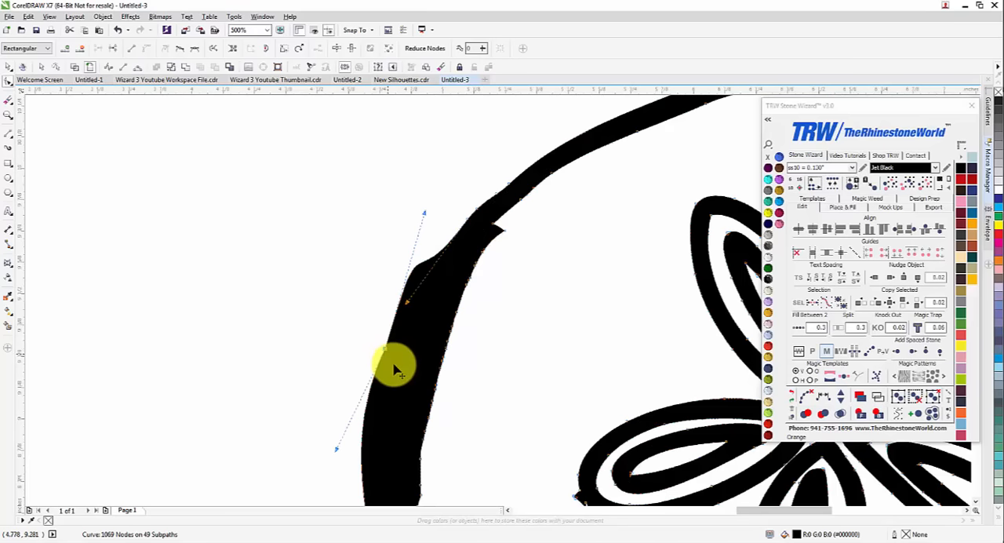
left_click_drag(395, 369, 408, 304)
scroll(417, 305, "down", 3)
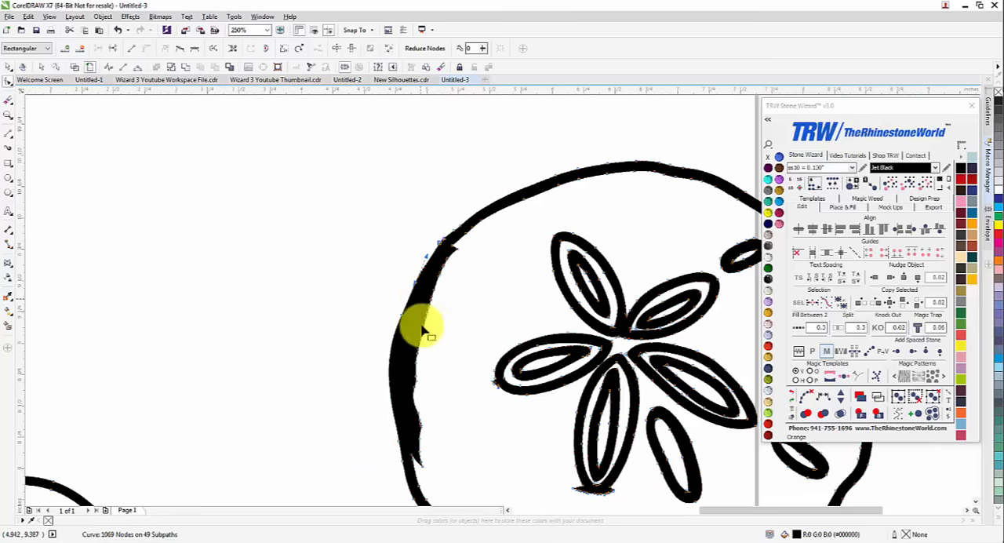
scroll(398, 392, "up", 3)
scroll(403, 402, "down", 1)
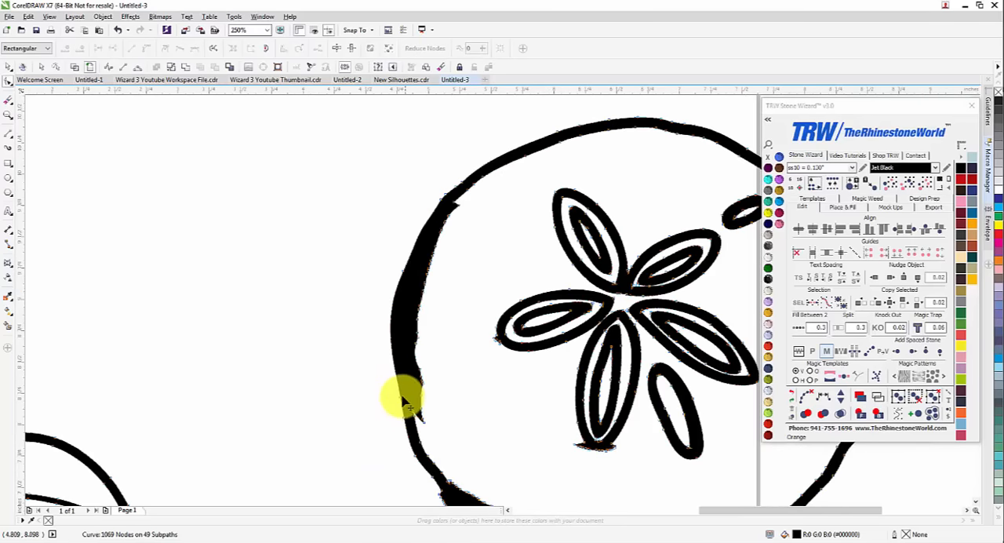
left_click(402, 397)
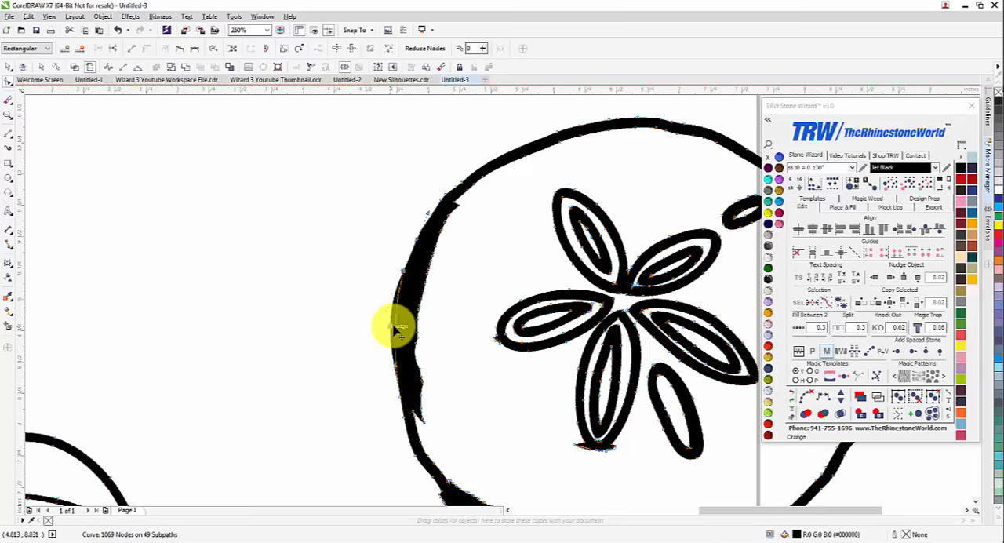
Delete the excess nodes along the upper part of the inner edge on the sand dollar's left side
scroll(463, 220, "up", 1)
left_click_drag(462, 280, 429, 208)
key("Delete")
left_click_drag(399, 253, 400, 253)
key("Delete")
left_click(406, 453)
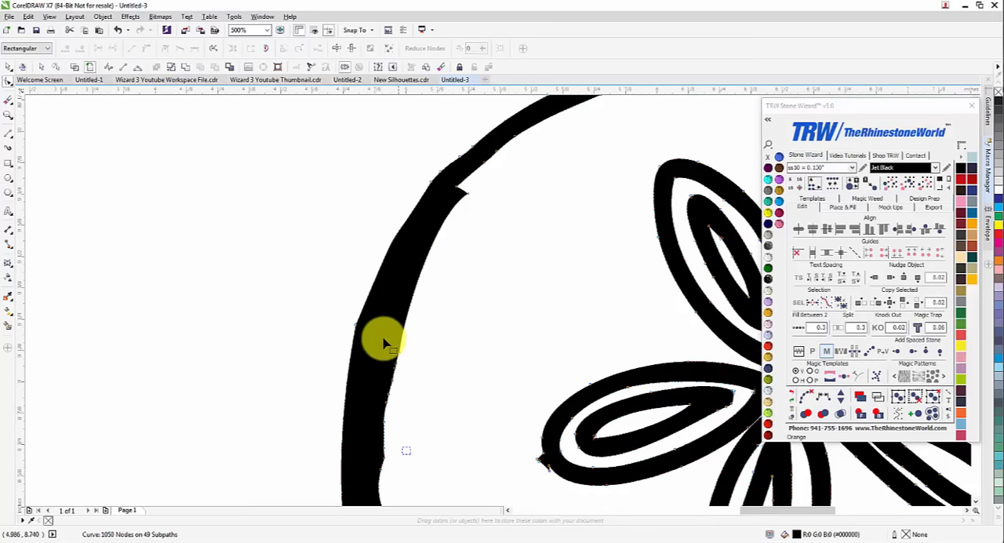
left_click_drag(373, 341, 374, 340)
key("Delete")
Delete the jagged nodes along the lower part of the inner edge on the sand dollar's left side
scroll(392, 348, "down", 2)
scroll(392, 246, "up", 2)
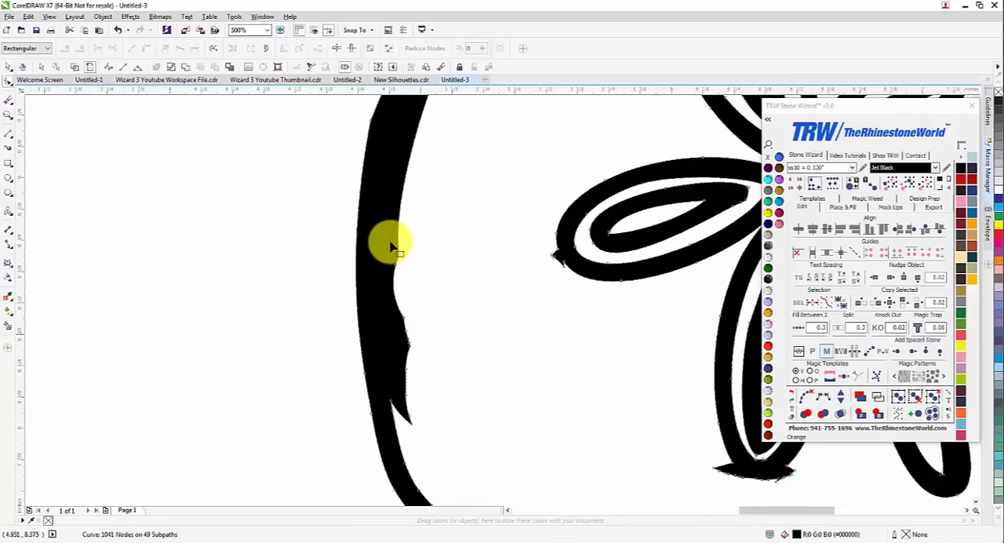
left_click_drag(386, 234, 386, 233)
key("Delete")
left_click_drag(405, 355, 405, 357)
key("Delete")
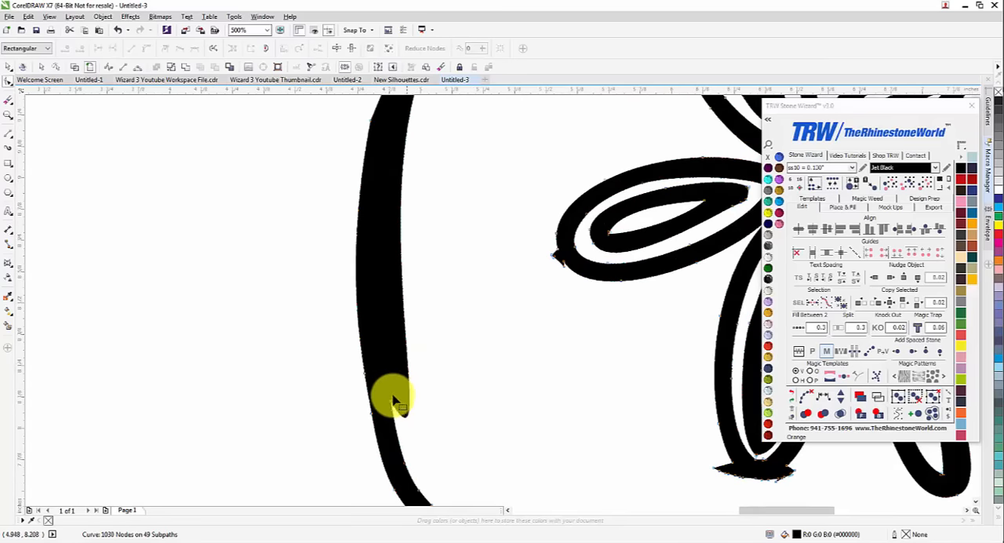
Reshape the lower end of the left side's inner edge and bend the edge outward to thin the outline
mouse_move(394, 404)
left_mouse_down()
mouse_move(482, 515)
mouse_move(395, 366)
left_mouse_up()
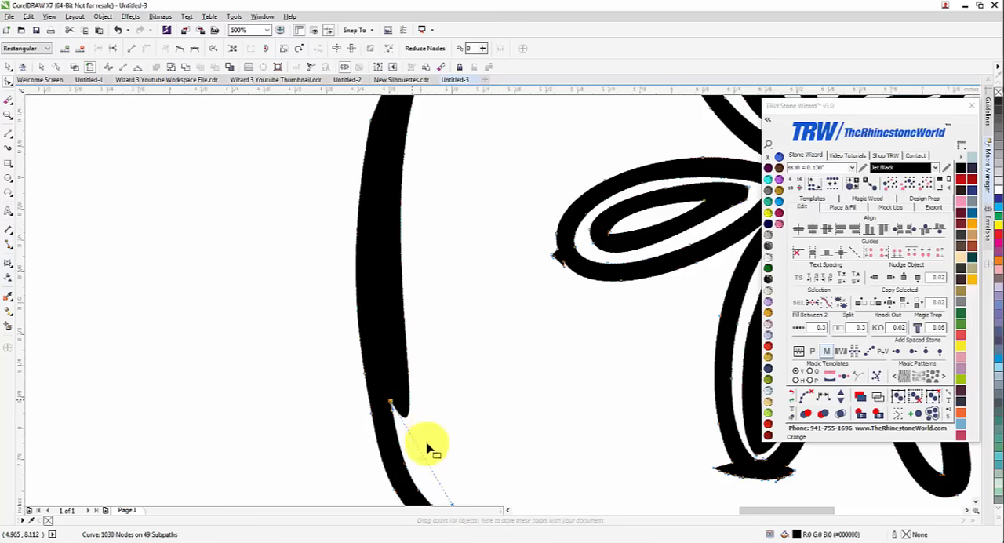
scroll(426, 448, "down", 2)
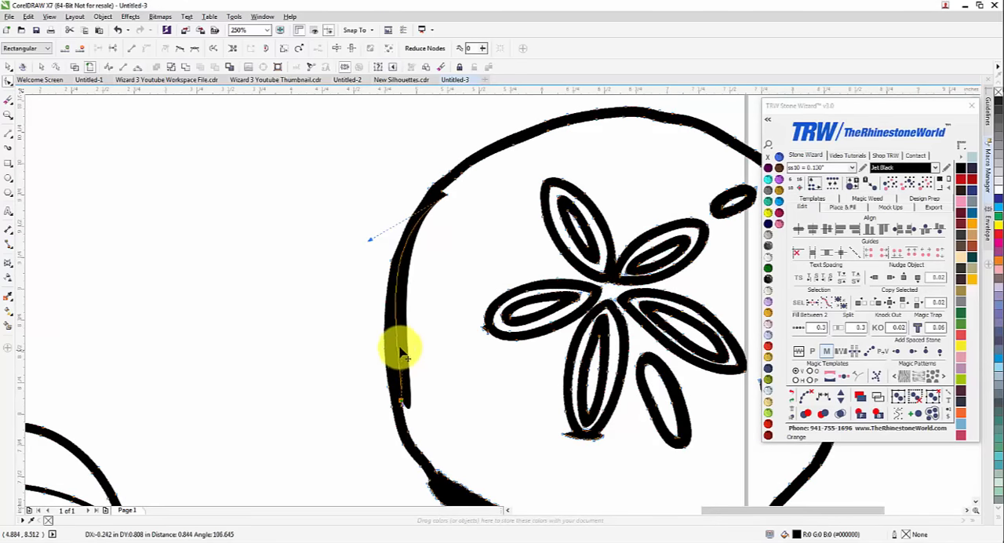
left_click_drag(400, 353, 398, 351)
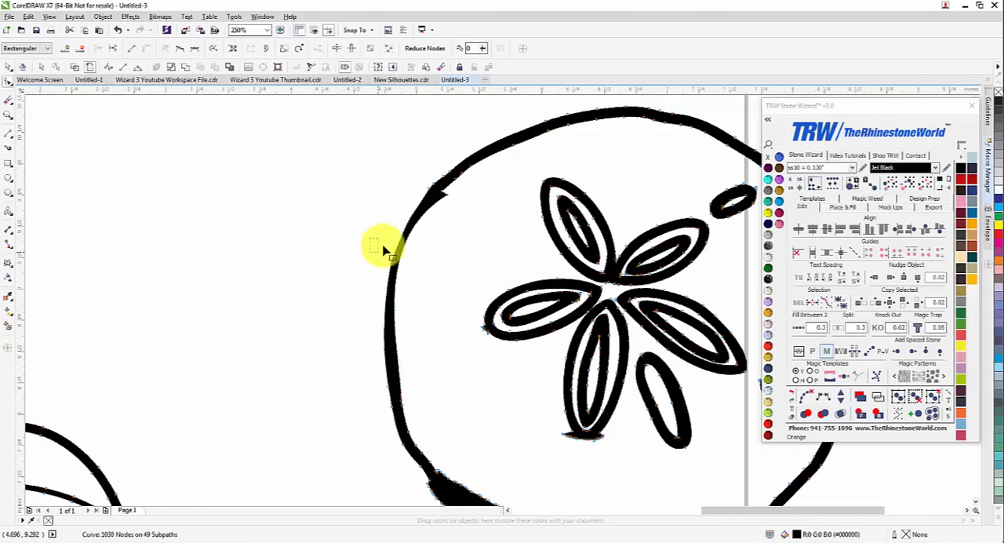
Delete the notch node at the upper end of the left inner edge and bend the curve to an even thickness
scroll(451, 200, "up", 2)
double_click(452, 201)
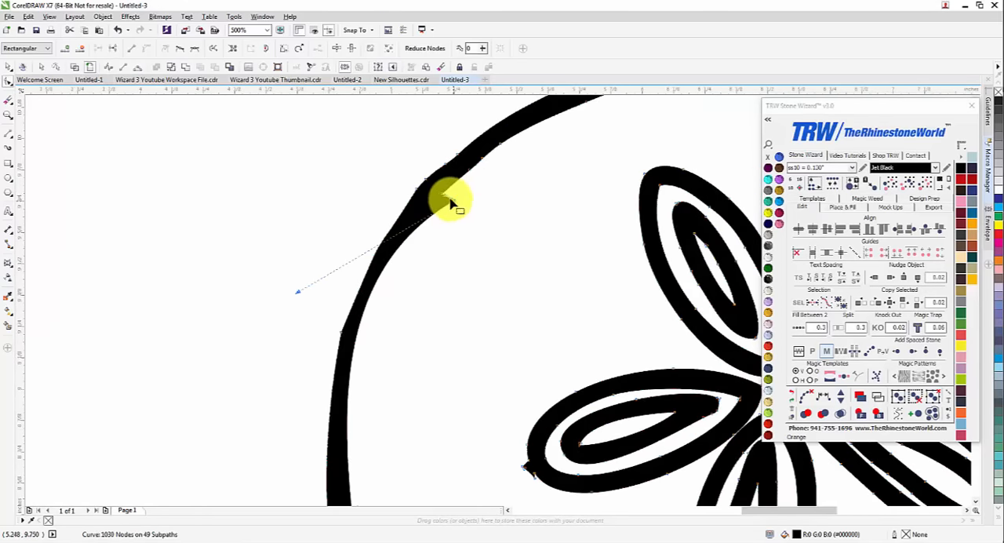
scroll(446, 215, "down", 2)
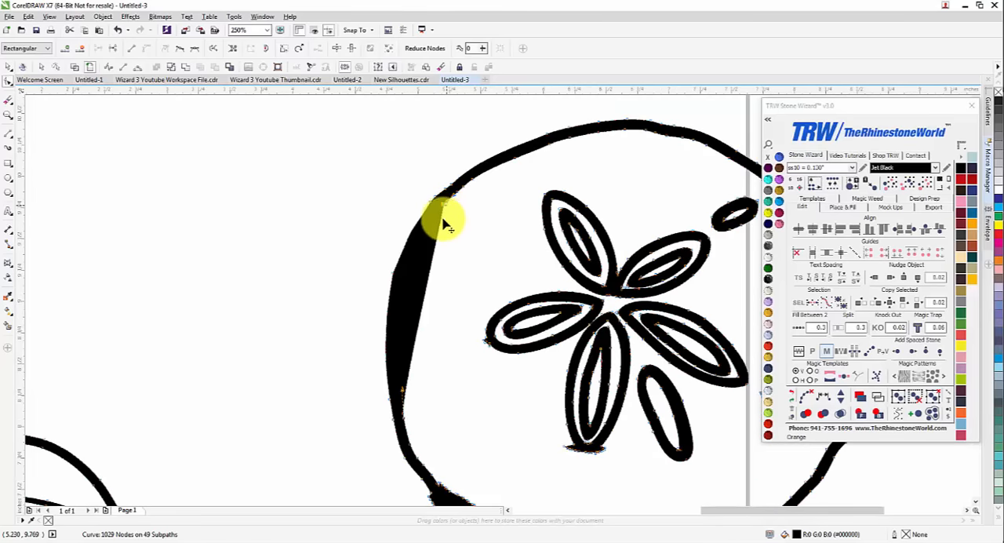
left_click_drag(445, 225, 391, 282)
scroll(385, 279, "down", 2)
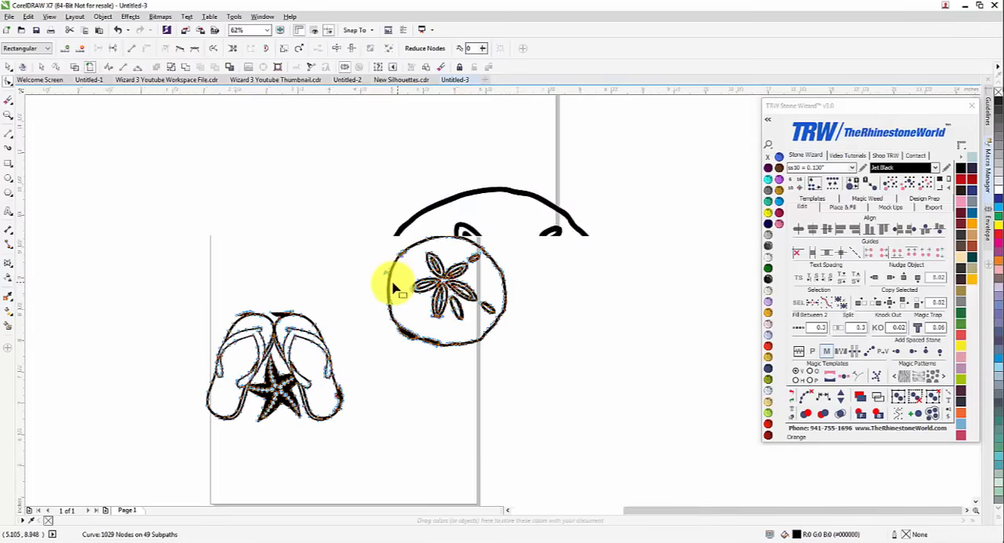
scroll(376, 294, "up", 2)
scroll(375, 362, "up", 1)
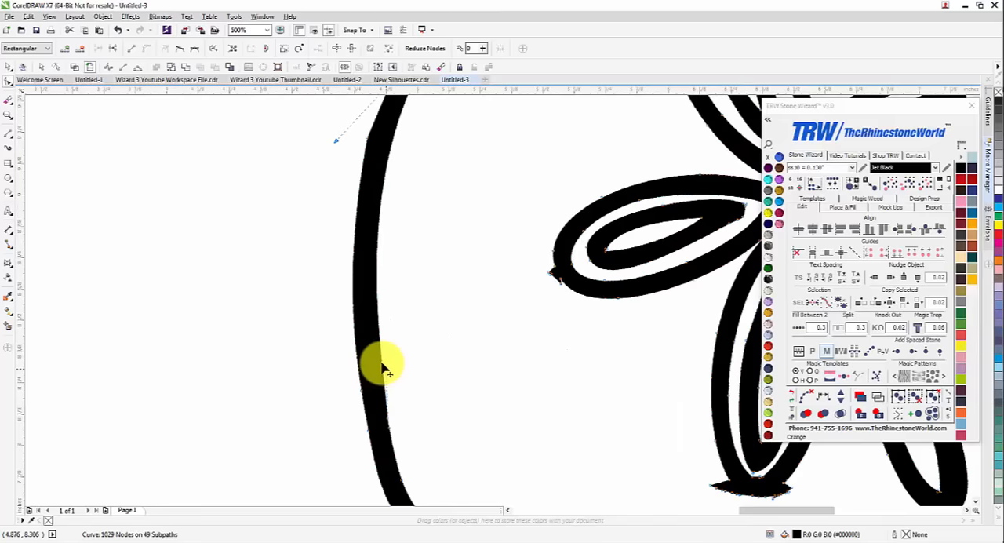
scroll(385, 361, "down", 2)
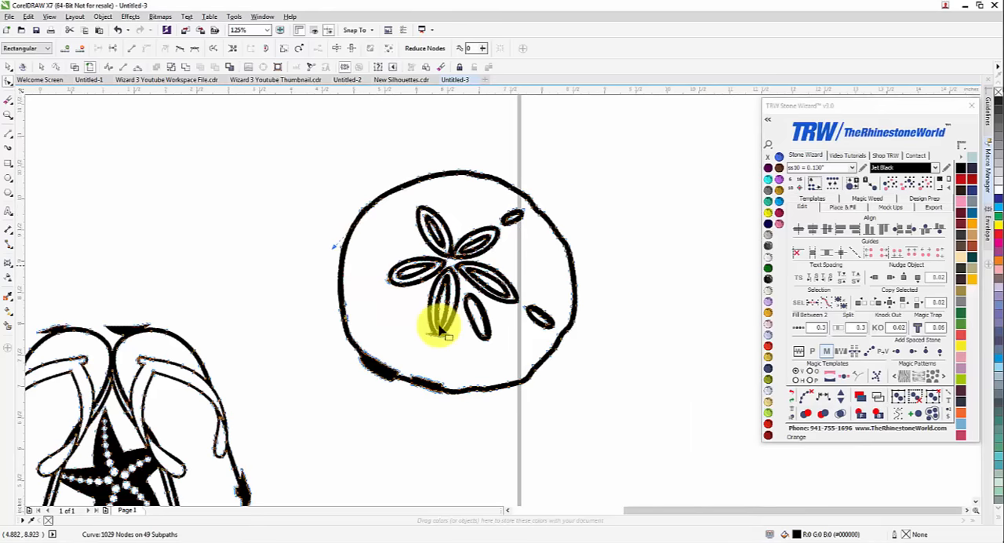
Delete the nodes along the inner edge of the thick patch on the sand dollar's lower-left outline
scroll(375, 367, "up", 2)
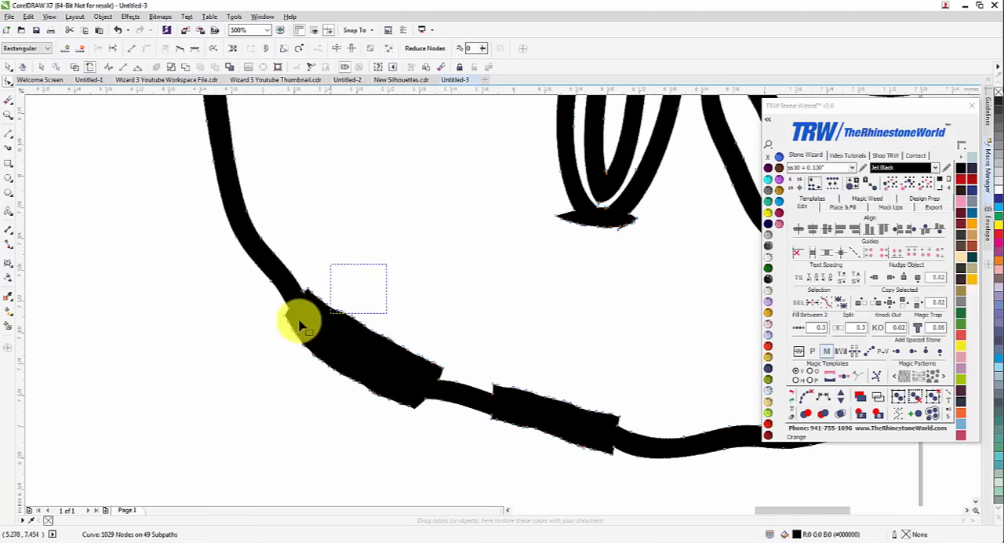
left_click_drag(299, 321, 461, 390)
key("Delete")
key("Delete")
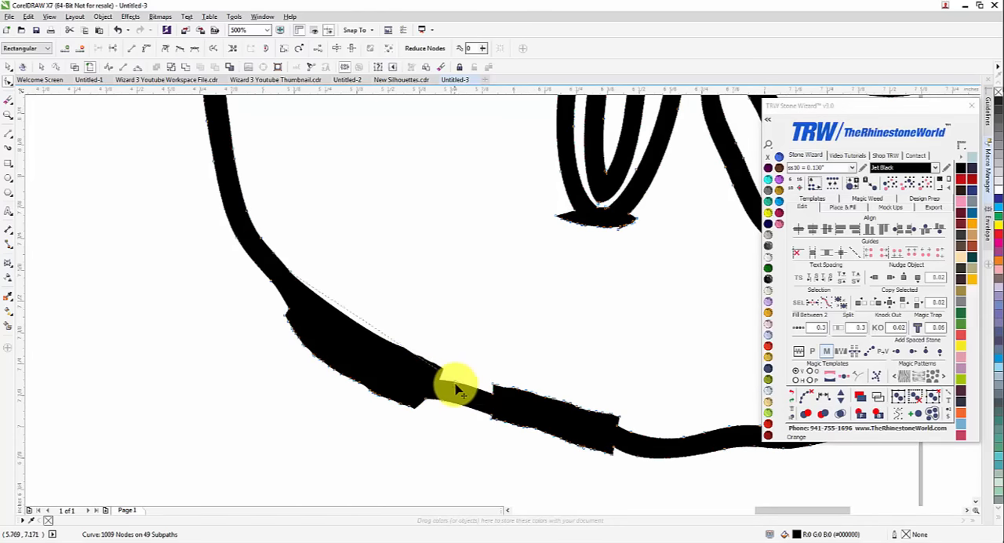
key("Delete")
Bend the inner edge of the lower-left patch into a smooth curve by adjusting the line and its node handle
left_click_drag(290, 274, 319, 311)
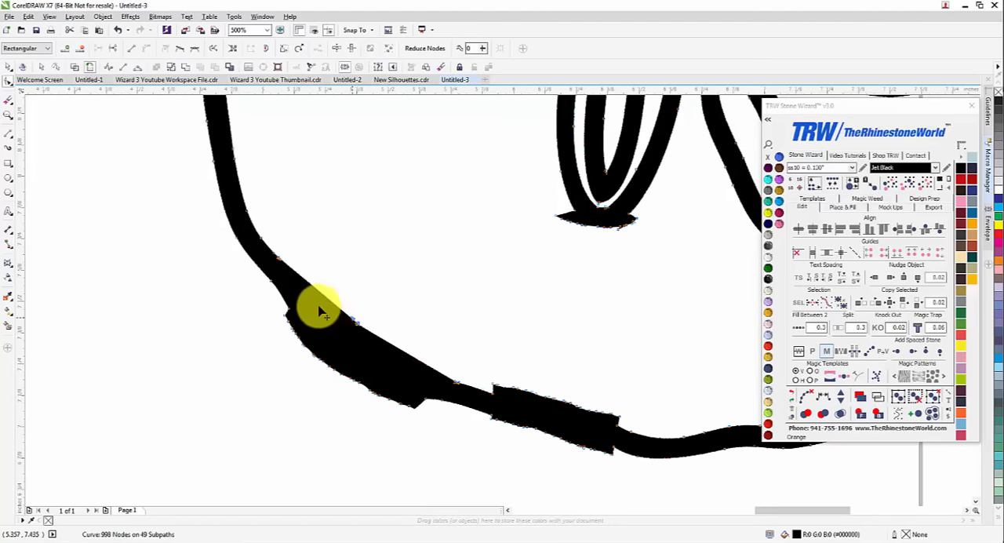
scroll(349, 318, "up", 7)
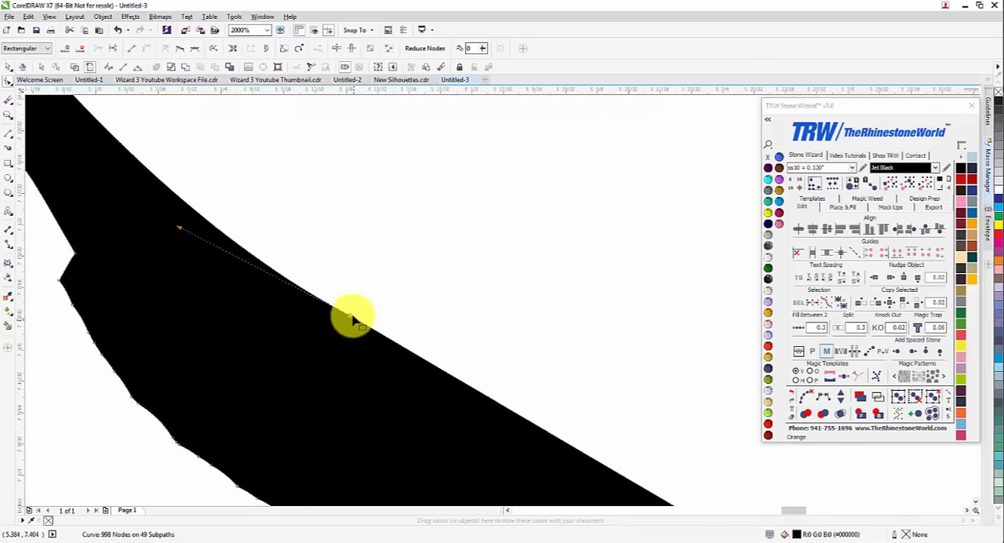
left_click_drag(461, 389, 511, 406)
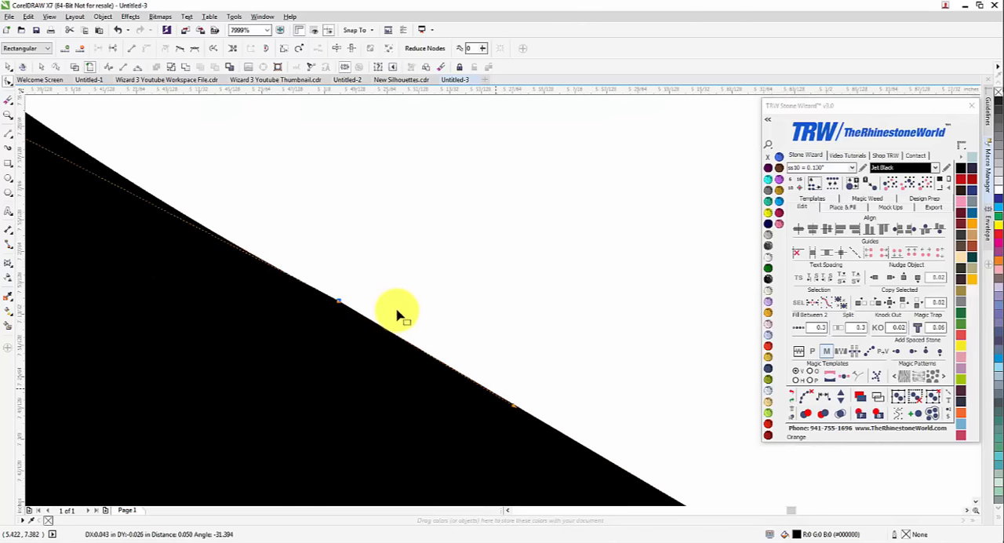
scroll(398, 313, "down", 4)
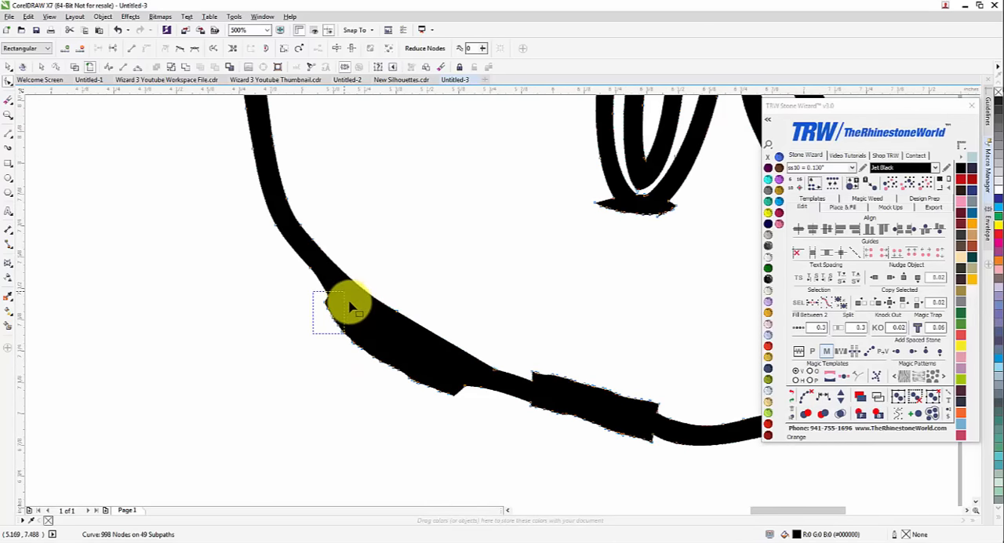
Delete the outer-edge nodes of the thick patch on the sand dollar's lower-left outline and bend the edge to an even thickness
mouse_move(350, 306)
left_mouse_down()
mouse_move(389, 335)
mouse_move(392, 368)
mouse_move(429, 359)
left_mouse_up()
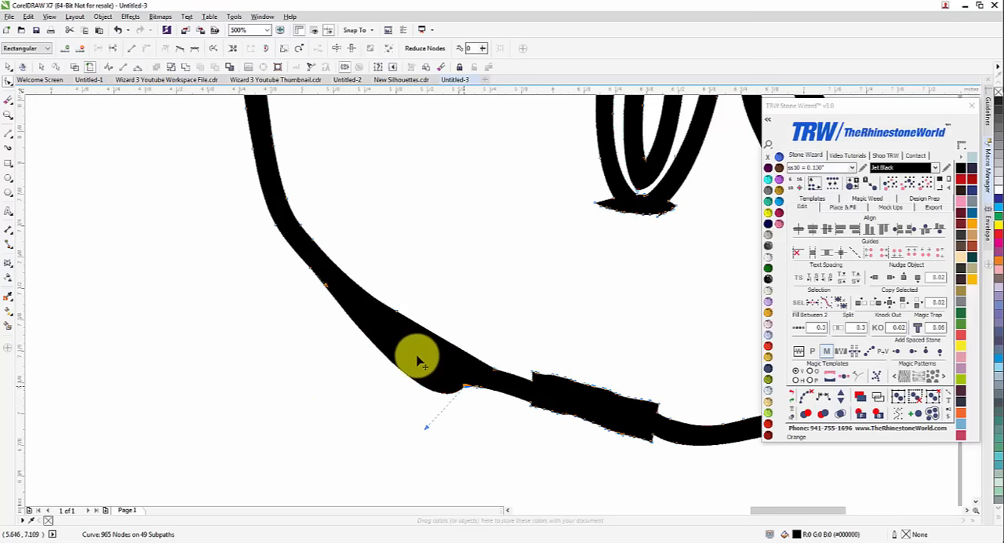
left_click_drag(418, 361, 417, 356)
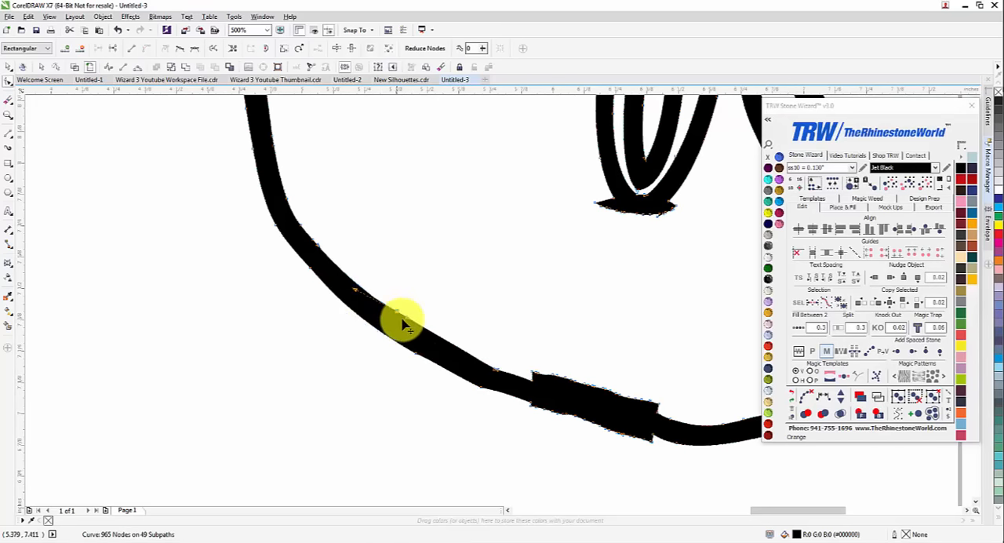
Delete the nodes along both edges of the remaining thick patch on the sand dollar's bottom outline
scroll(426, 347, "down", 3)
scroll(468, 339, "up", 3)
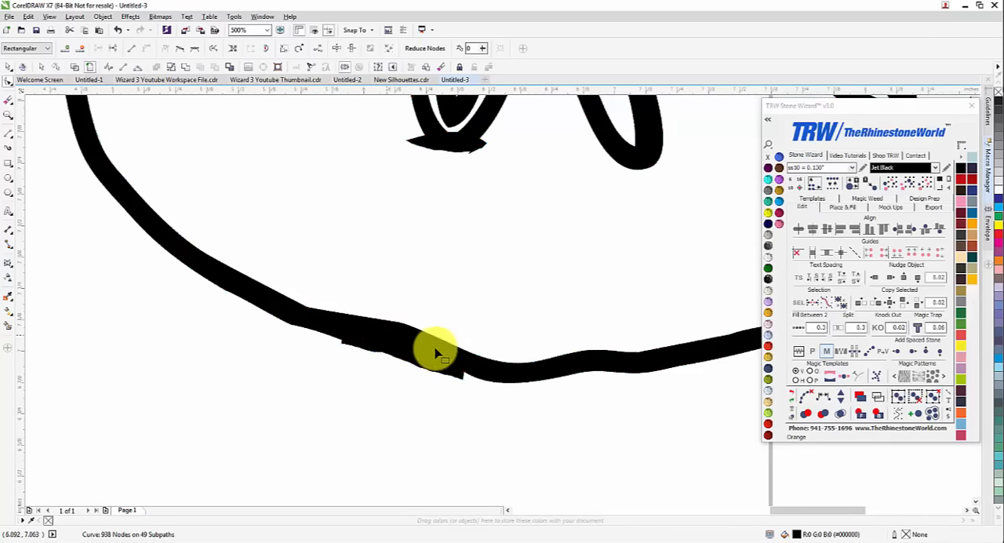
key("Delete")
left_click_drag(443, 366, 362, 349)
key("Delete")
left_click_drag(468, 399, 448, 367)
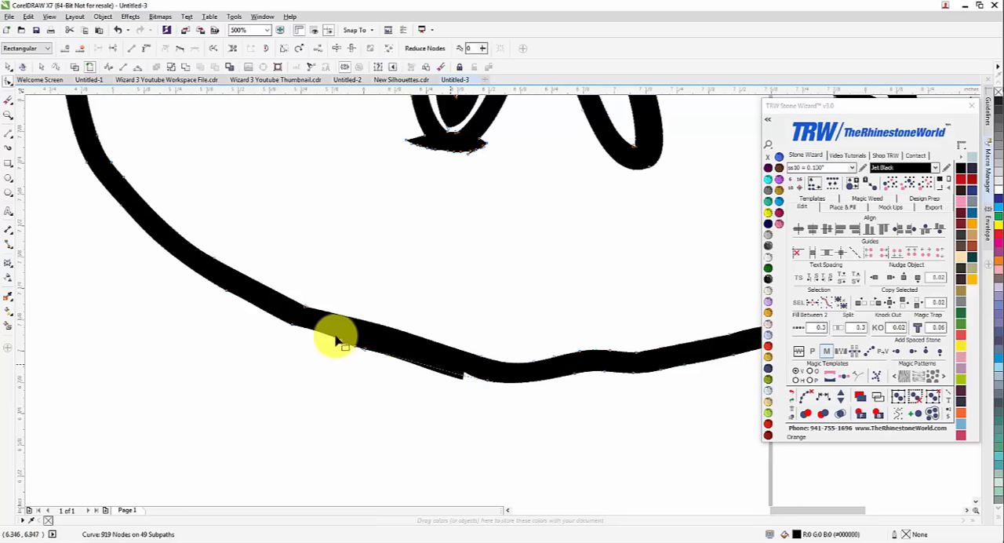
key("Delete")
left_click_drag(384, 382, 291, 329)
key("Delete")
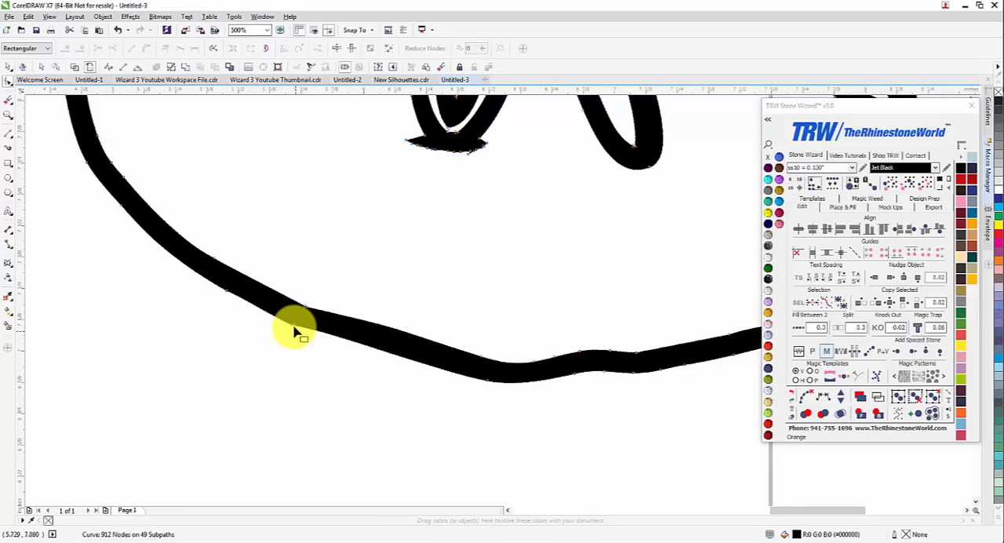
Bend the outer and inner edges of the sand dollar's bottom outline into smooth, evenly spaced curves
left_click(474, 380)
left_click_drag(475, 381, 351, 340)
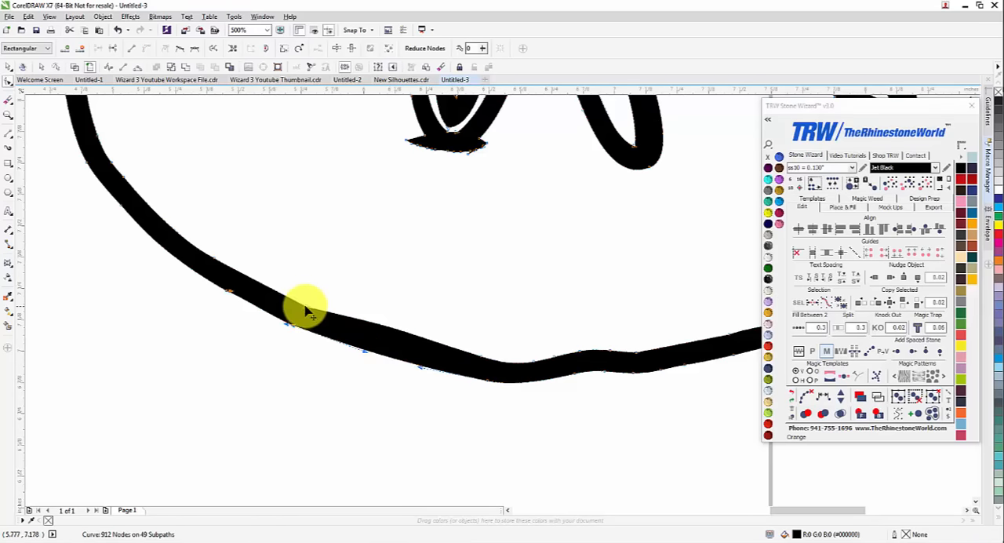
left_click(481, 357)
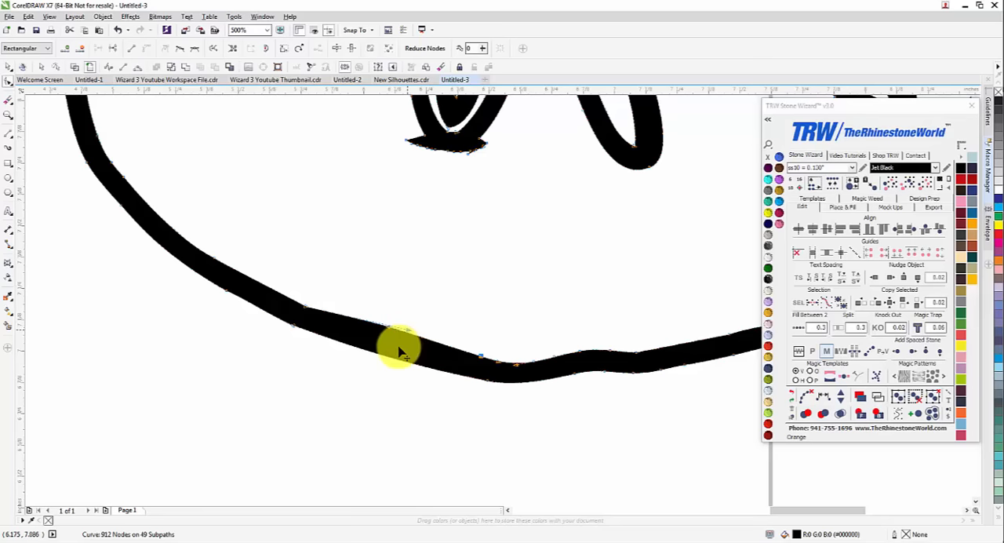
left_click_drag(400, 347, 392, 336)
Delete the nodes along the upper outer edge of the jagged patch on the right flip-flop's outer side
scroll(392, 337, "down", 4)
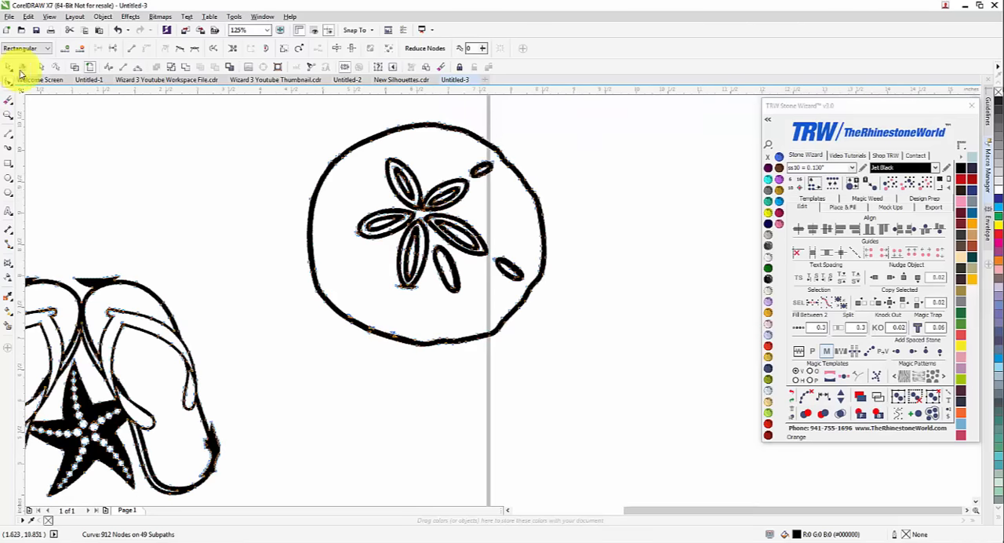
left_click(425, 353)
scroll(416, 321, "down", 4)
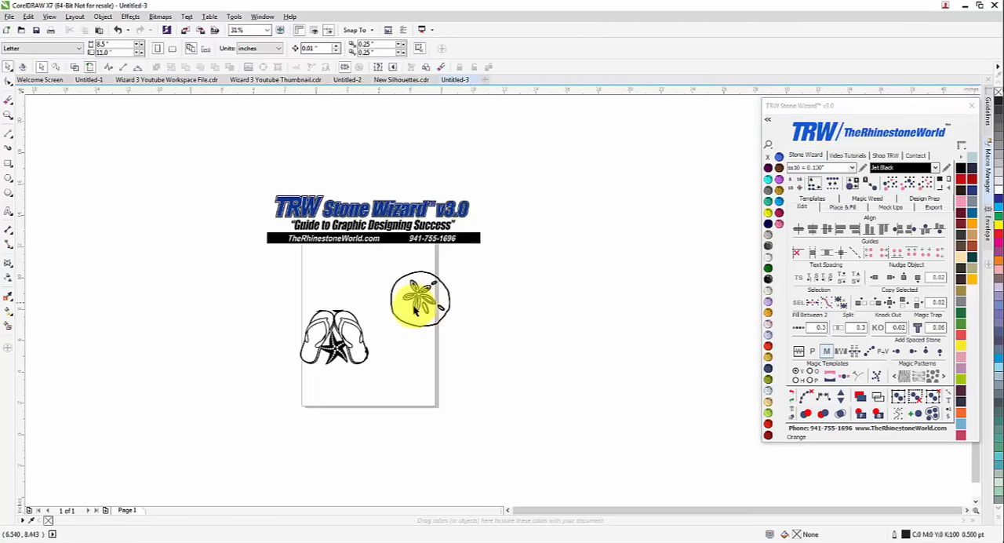
scroll(417, 307, "up", 2)
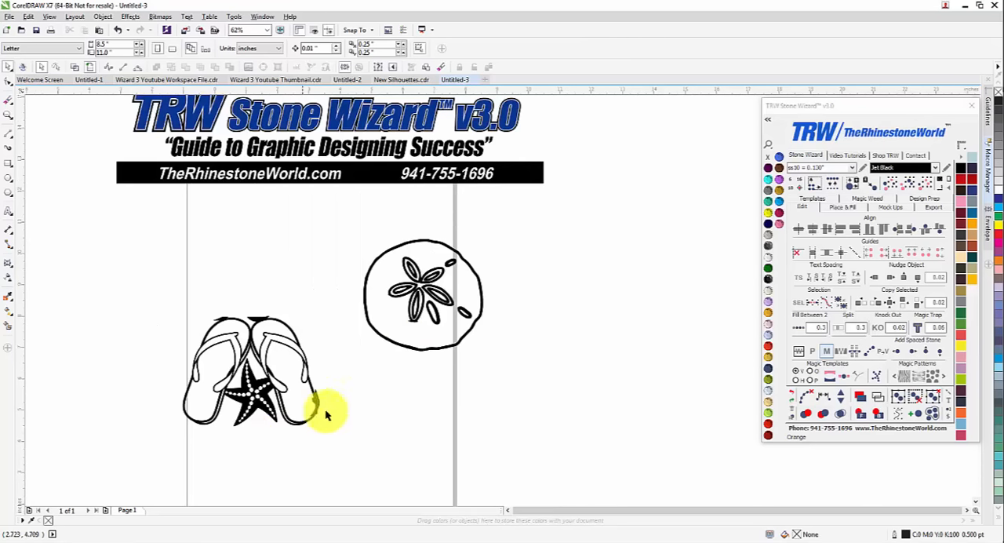
scroll(324, 410, "up", 6)
left_click(359, 294)
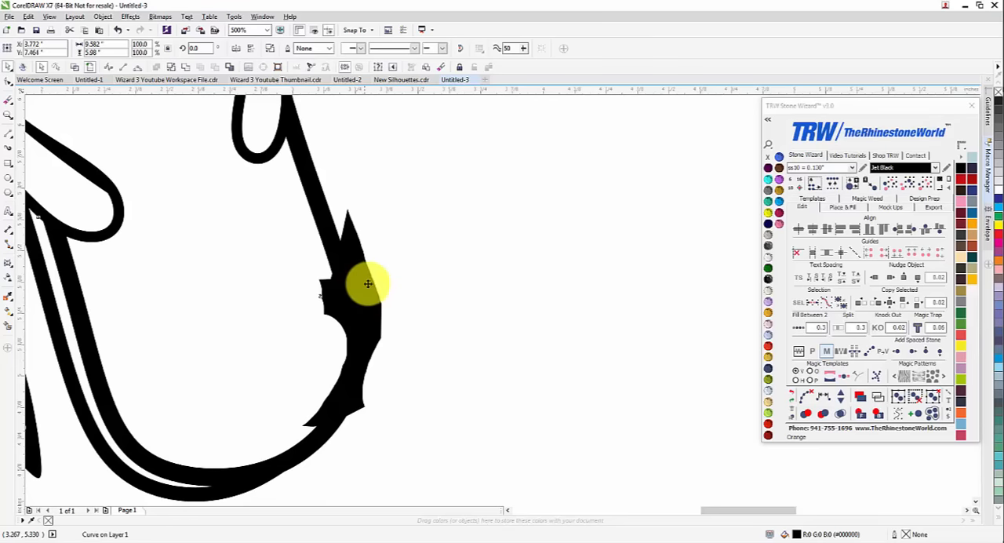
key("F10")
scroll(381, 284, "down", 3)
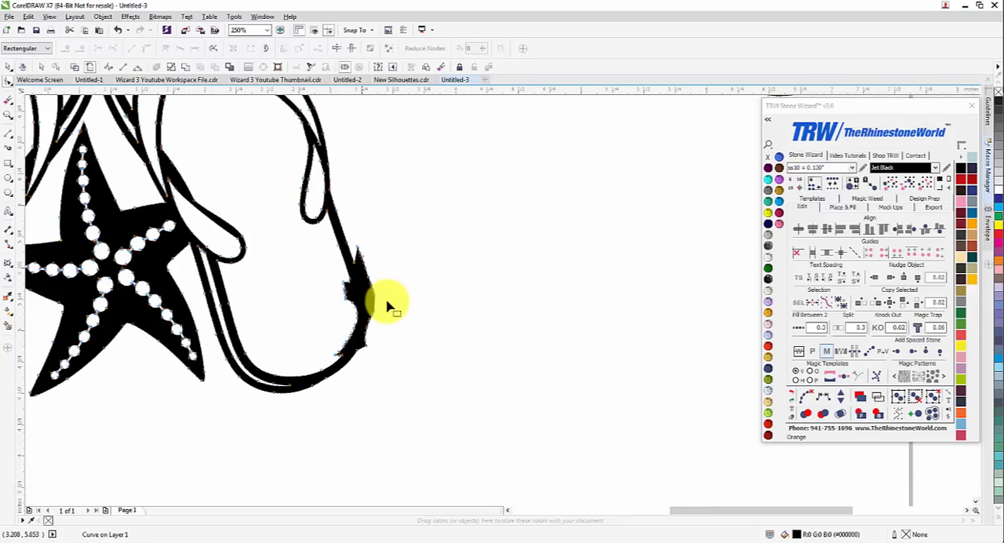
scroll(387, 301, "up", 2)
scroll(327, 249, "up", 2)
left_click_drag(325, 249, 325, 250)
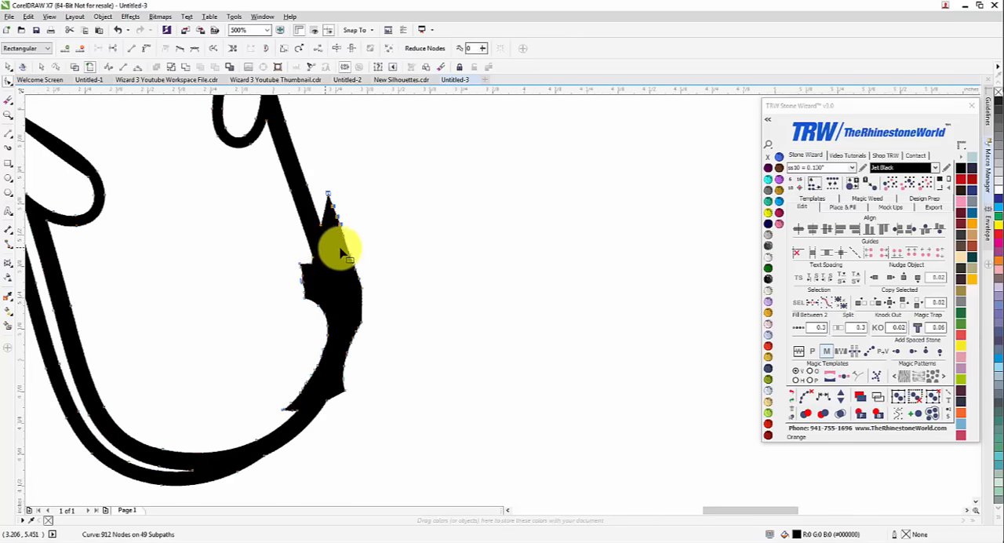
key("Delete")
left_click_drag(335, 288, 335, 288)
key("Delete")
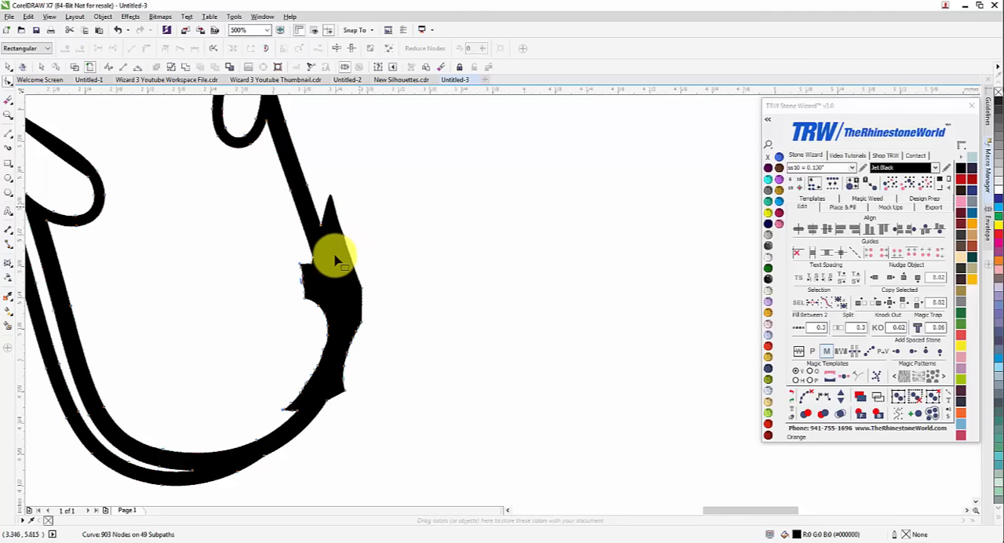
Delete the remaining spike and outer-edge nodes of the right flip-flop's patch and bend the outer edge into a smooth curve
left_click(325, 226)
left_click(321, 226)
left_click_drag(336, 158, 337, 282)
left_click_drag(388, 276, 335, 401)
key("Delete")
left_click(328, 400)
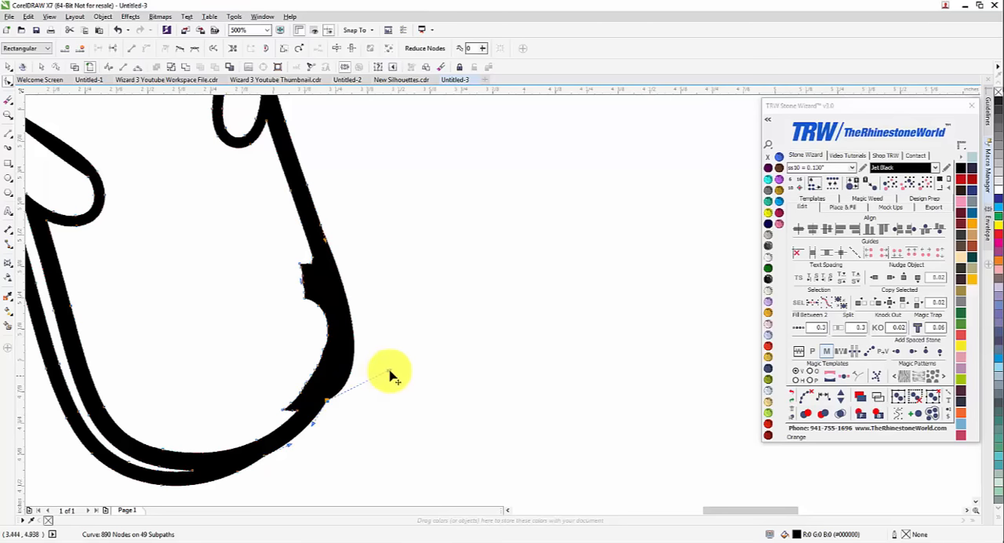
left_click_drag(390, 370, 363, 319)
Delete the jagged nodes along the inner edge of the patch on the right flip-flop's outer side
left_click_drag(284, 248, 335, 321)
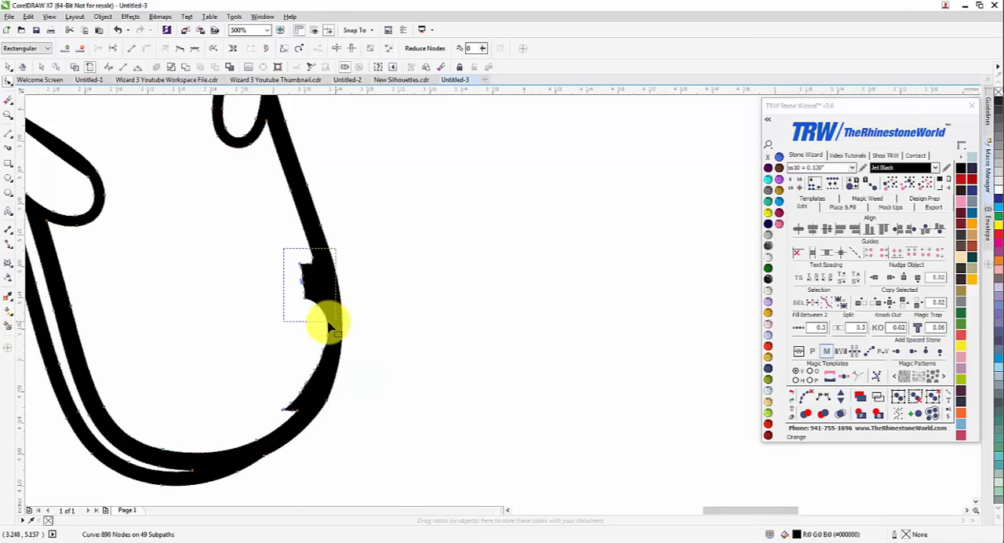
key("Delete")
left_click_drag(335, 357, 336, 357)
key("Delete")
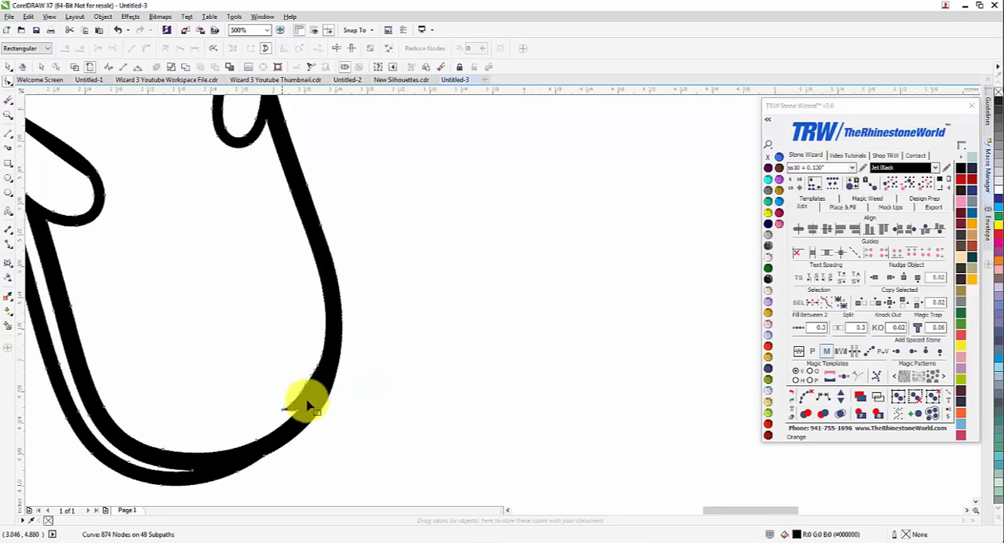
left_click_drag(311, 408, 328, 351)
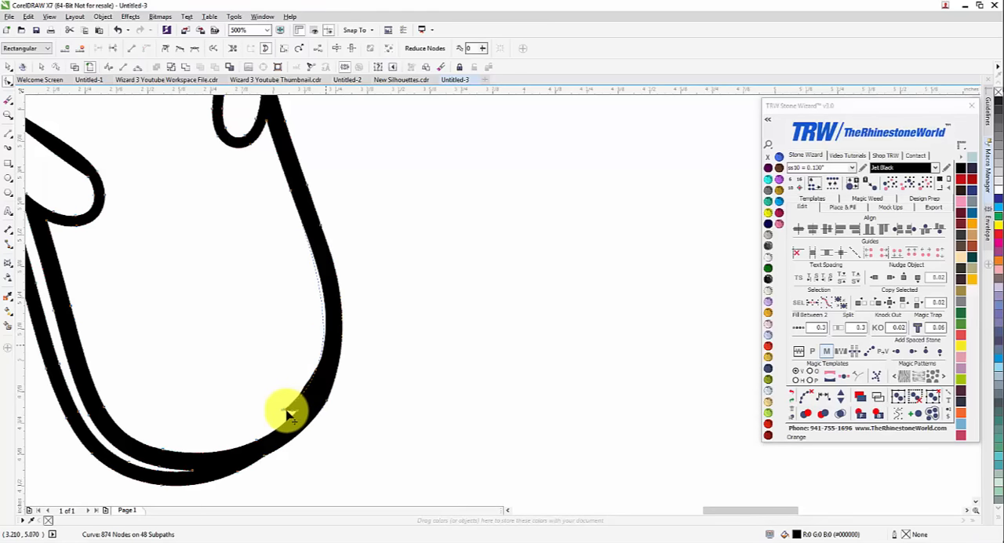
key("Delete")
left_click_drag(296, 423, 297, 422)
key("Delete")
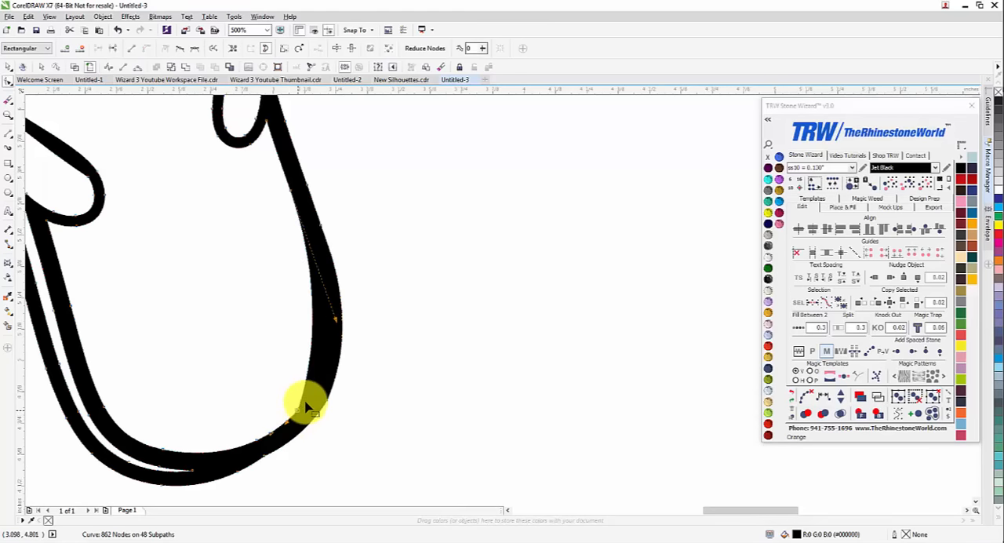
Remove the leftover node near the right flip-flop's heel and pull the node handle outward to even out the inner edge
key("Delete")
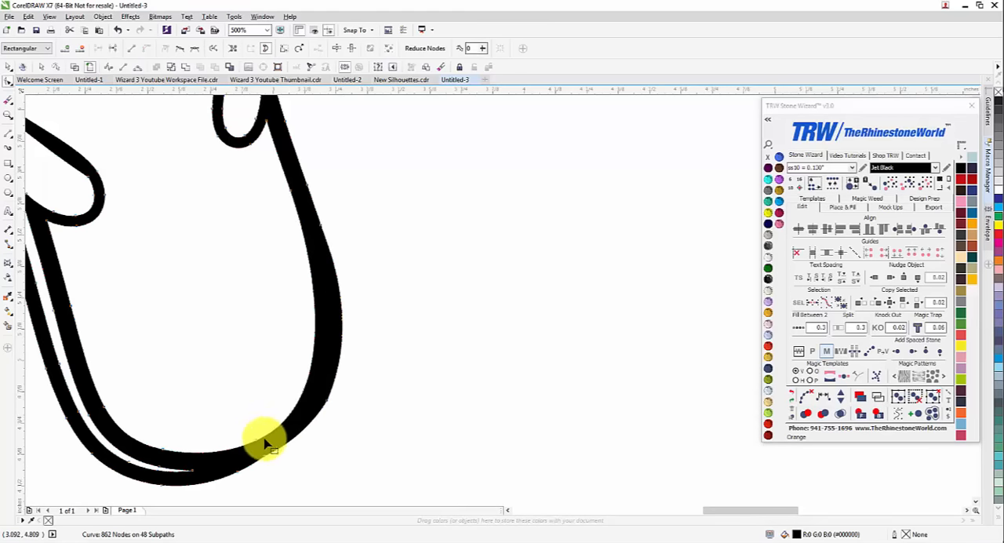
left_click(257, 440)
left_click_drag(343, 406, 363, 392)
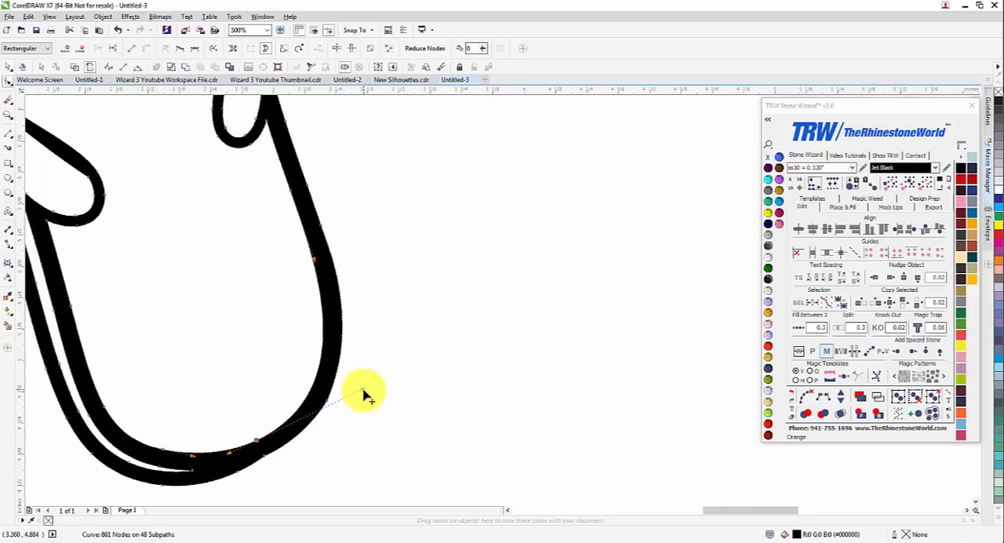
Delete the nodes along the top of the stray patch on the right flip-flop's upper outline
scroll(364, 392, "down", 3)
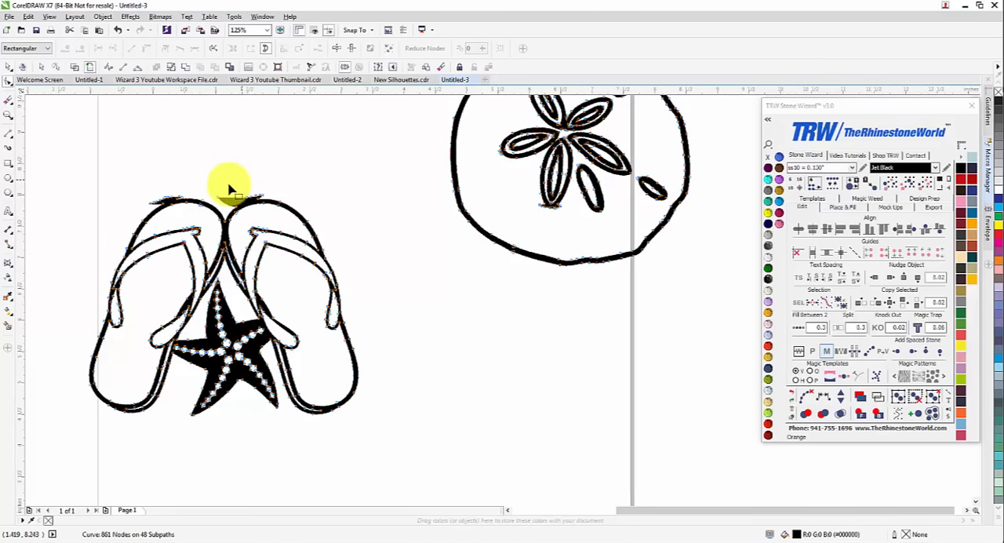
scroll(230, 183, "up", 3)
key("Delete")
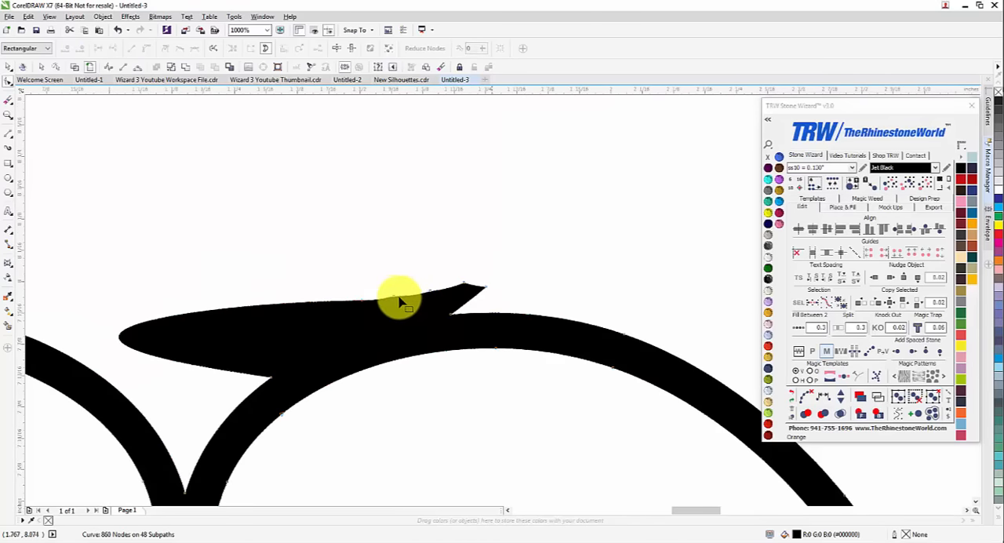
left_click_drag(396, 299, 384, 300)
key("Delete")
left_click_drag(316, 265, 426, 321)
key("Delete")
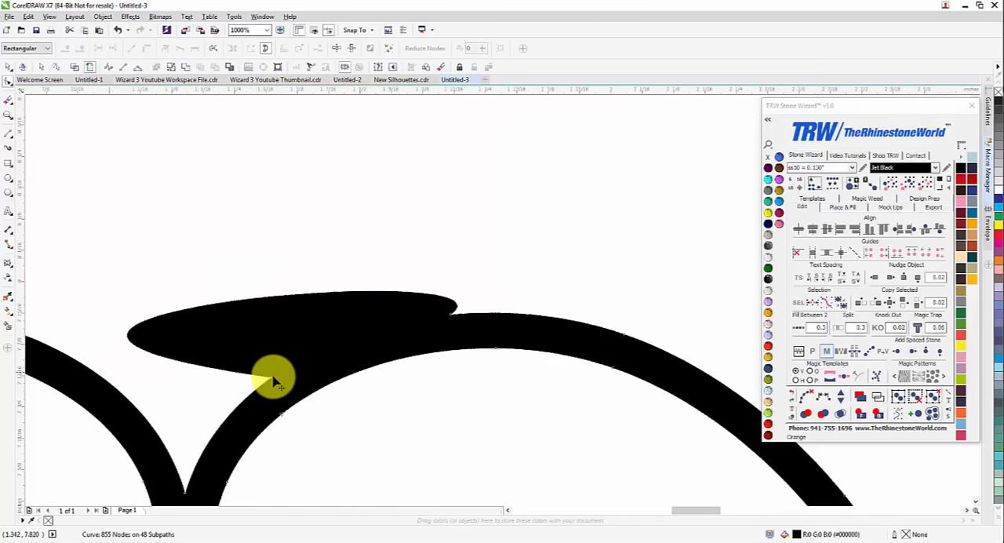
Reshape the remaining leaf-shaped bulge on the right flip-flop's upper outline into a smooth arc
left_click(202, 359)
scroll(97, 347, "down", 2)
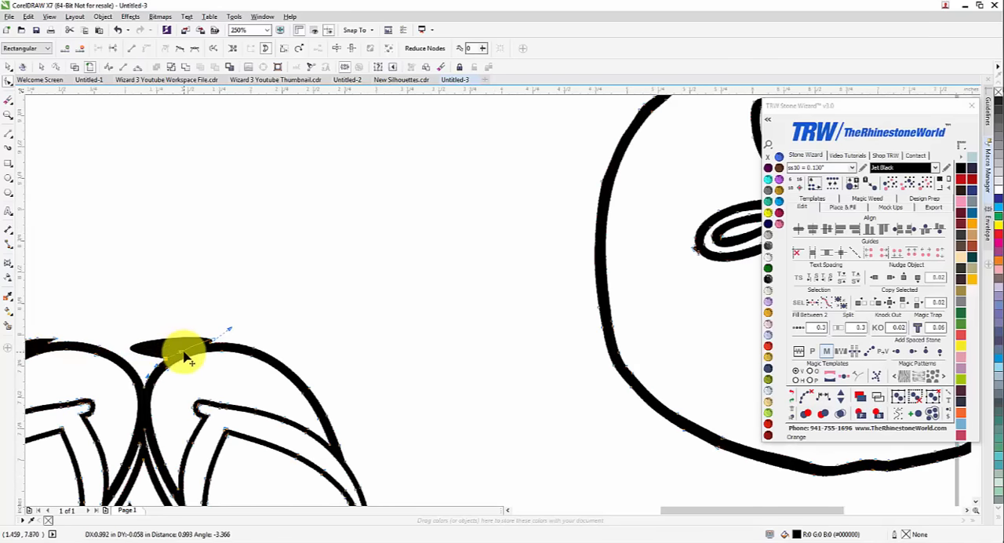
left_click_drag(186, 356, 186, 356)
scroll(274, 312, "up", 1)
left_click_drag(278, 306, 174, 357)
scroll(188, 340, "up", 2)
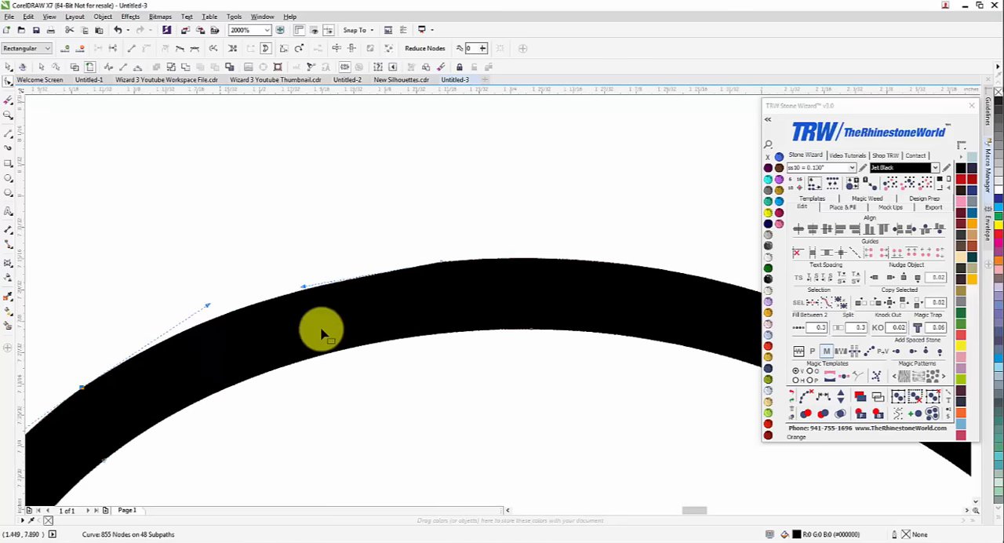
Delete the nodes along the top of the stray patch on the left flip-flop's upper outline
scroll(321, 332, "down", 3)
scroll(116, 321, "up", 2)
left_click_drag(94, 293, 226, 370)
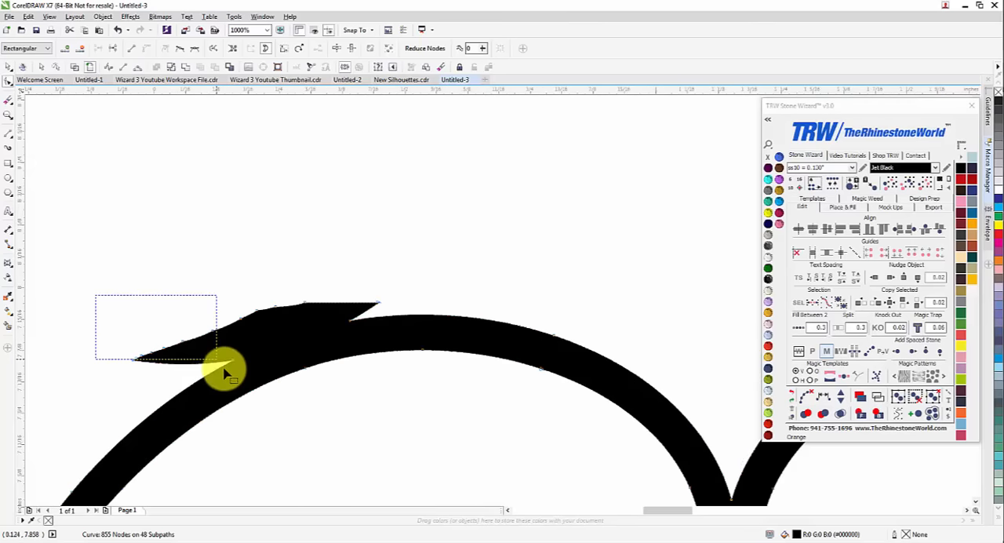
key("Delete")
left_click_drag(195, 259, 324, 327)
key("Delete")
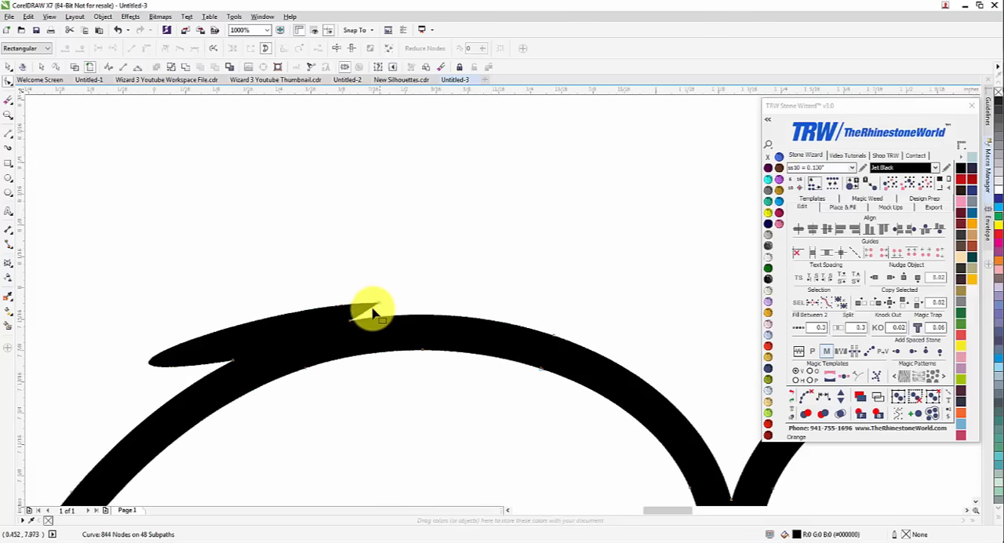
Remove the leftover tip node on the left flip-flop's upper outline and bend the edge into a smooth arc
left_click(369, 319)
left_click_drag(487, 247, 175, 365)
scroll(65, 387, "down", 1)
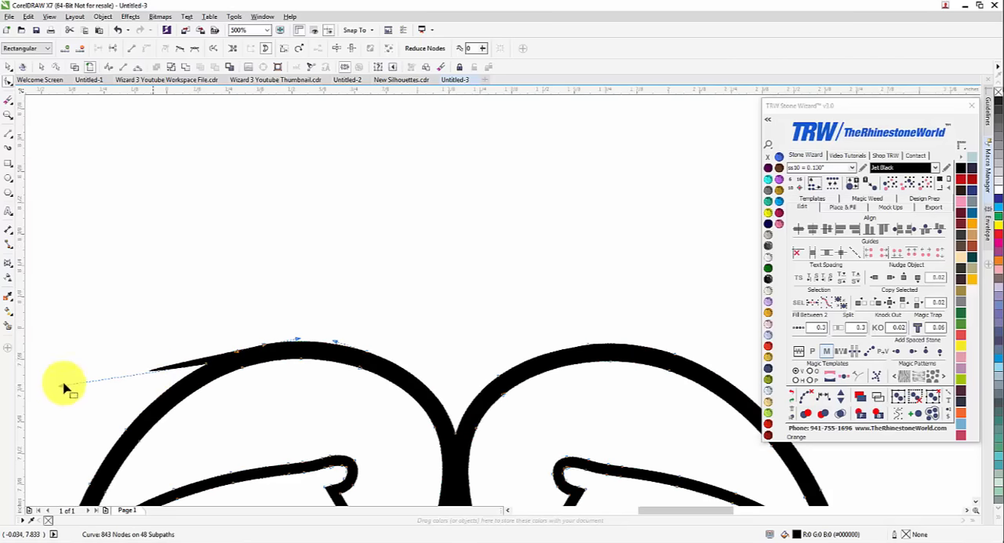
left_click(240, 355)
left_click_drag(241, 355, 238, 351)
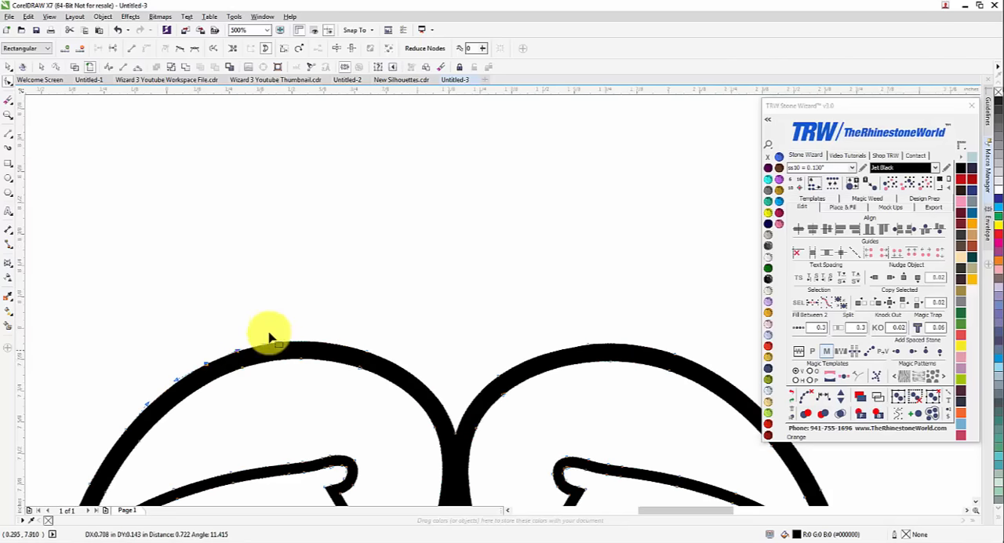
Delete the extra node at the lower end of the sand dollar's bottom petal and reshape the white gap into an even curve
left_click(11, 68)
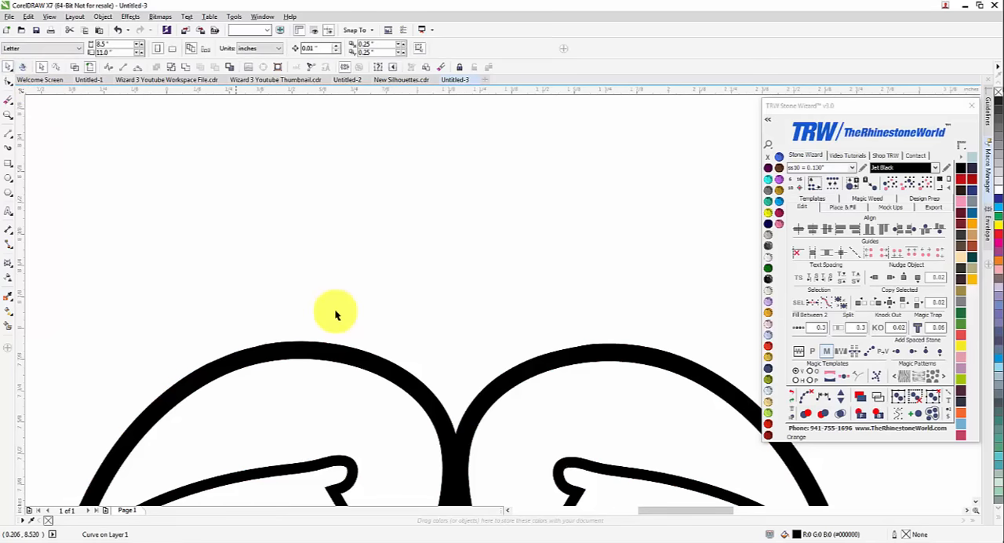
scroll(334, 315, "down", 3)
left_click(479, 357)
scroll(549, 309, "up", 1)
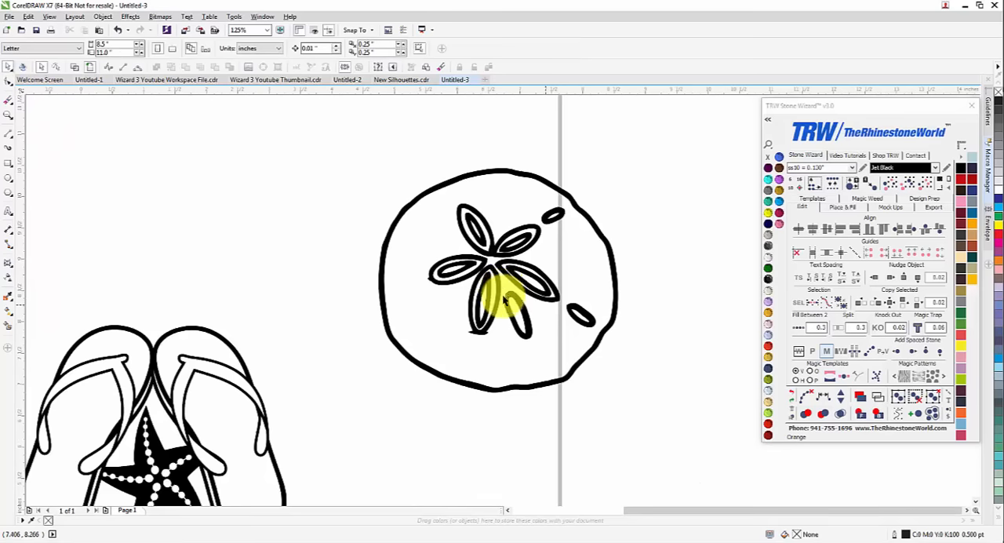
scroll(486, 340, "up", 3)
double_click(469, 240)
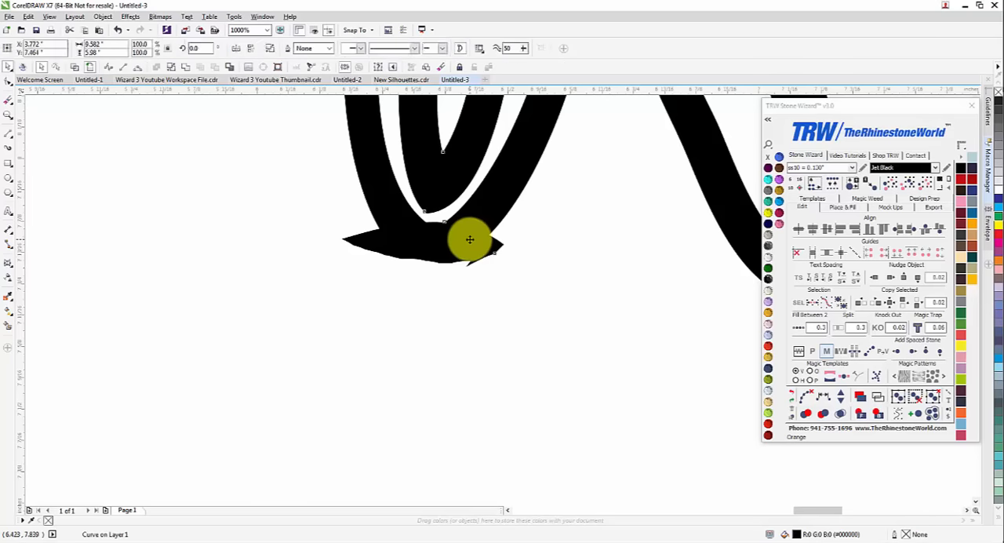
scroll(486, 222, "up", 1)
left_click(406, 228)
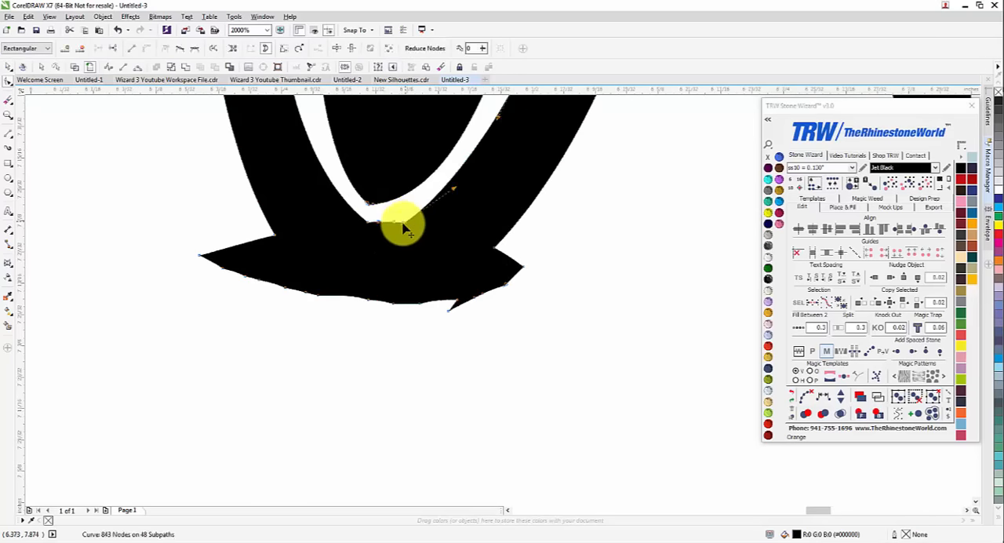
key("Delete")
left_click_drag(371, 223, 377, 225)
left_click_drag(291, 161, 283, 183)
Delete the leftover lettering nodes along the ragged patch at the lower end of the sand dollar's bottom petal
left_click_drag(530, 244, 485, 328)
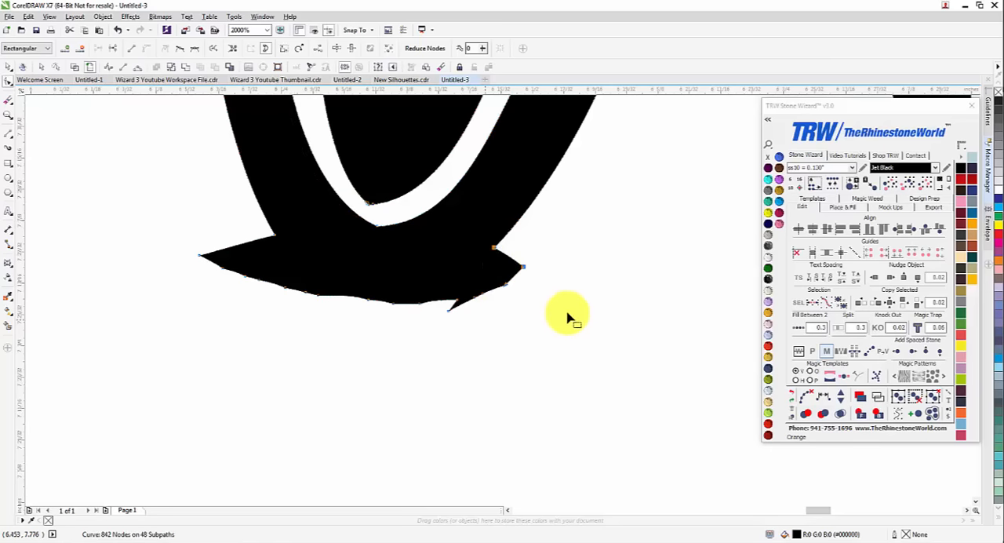
left_click_drag(576, 385, 425, 259)
key("Delete")
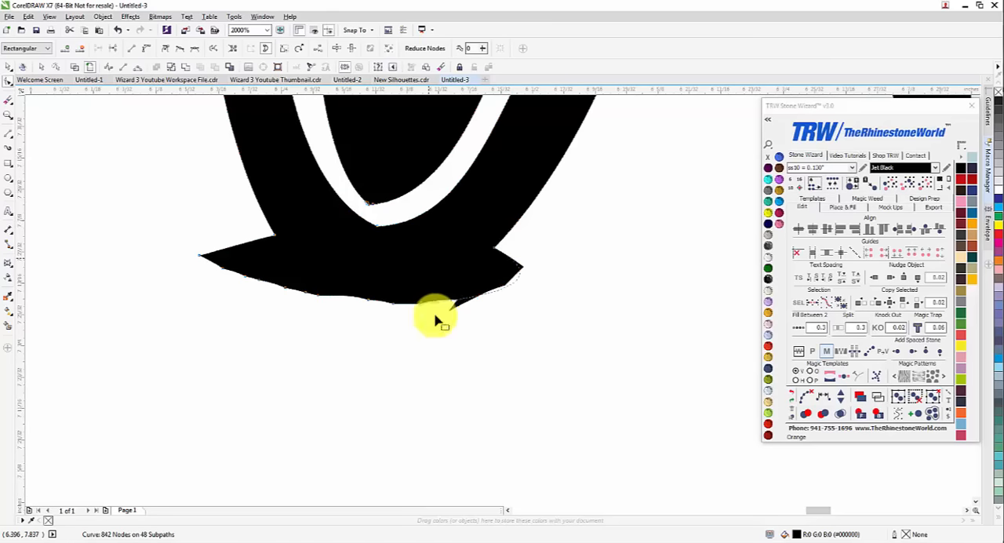
left_click_drag(443, 355, 298, 274)
key("Delete")
left_click_drag(164, 293, 233, 239)
key("Delete")
left_click_drag(199, 325, 274, 235)
key("Delete")
Reshape the bulge at the lower end of the bottom petal into a smooth rounded tip, and deselect the curve
left_click(274, 234)
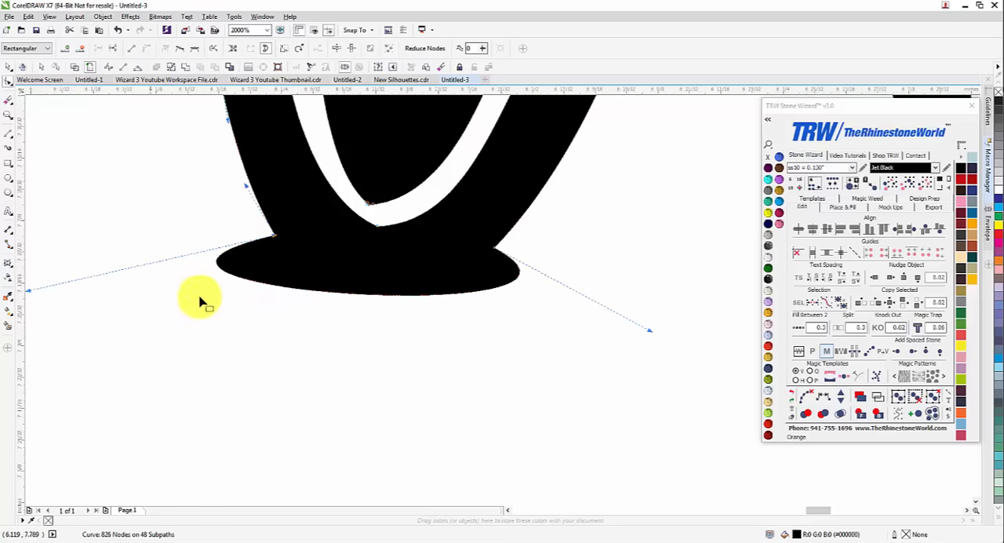
left_click_drag(348, 306, 368, 303)
left_click_drag(303, 291, 304, 288)
scroll(407, 313, "down", 3)
scroll(414, 309, "up", 3)
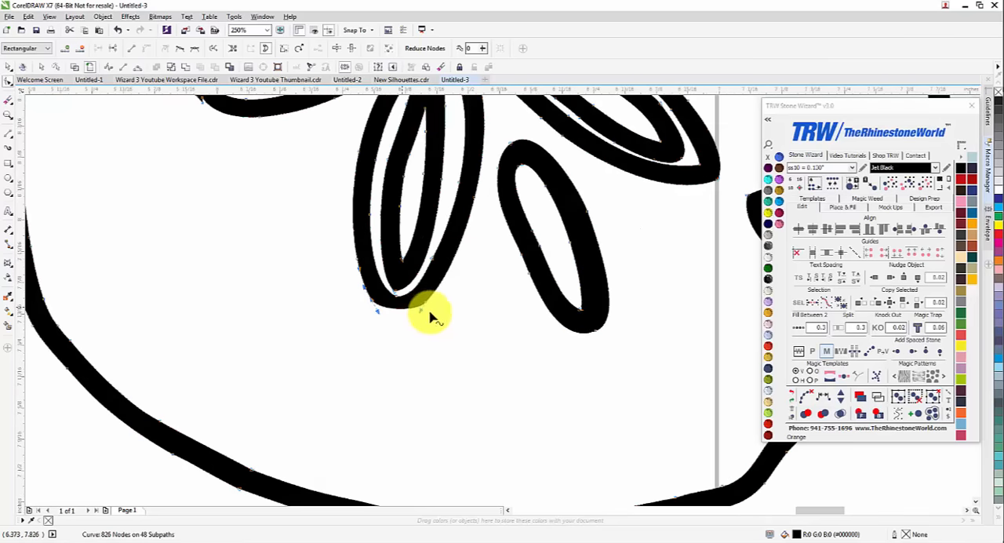
left_click_drag(448, 340, 414, 363)
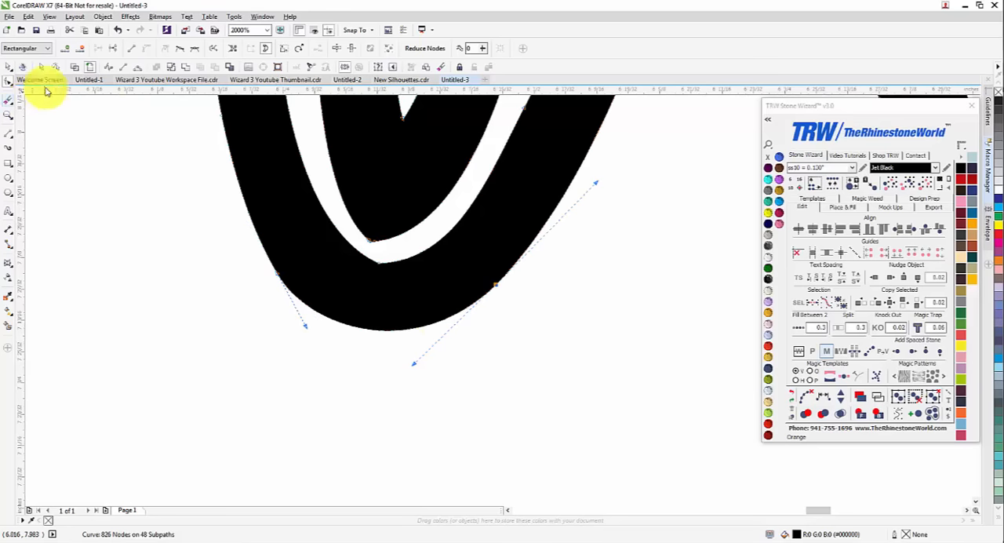
left_click(9, 69)
left_click(250, 312)
scroll(251, 312, "down", 3)
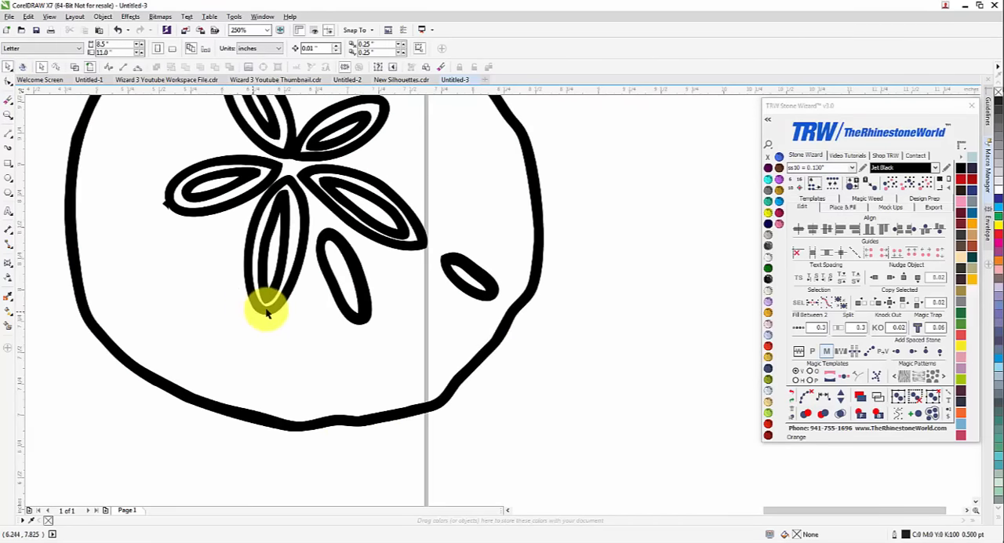
Delete the stray spike nodes on the outer end of the sand dollar's left petal
scroll(164, 199, "up", 3)
double_click(217, 258)
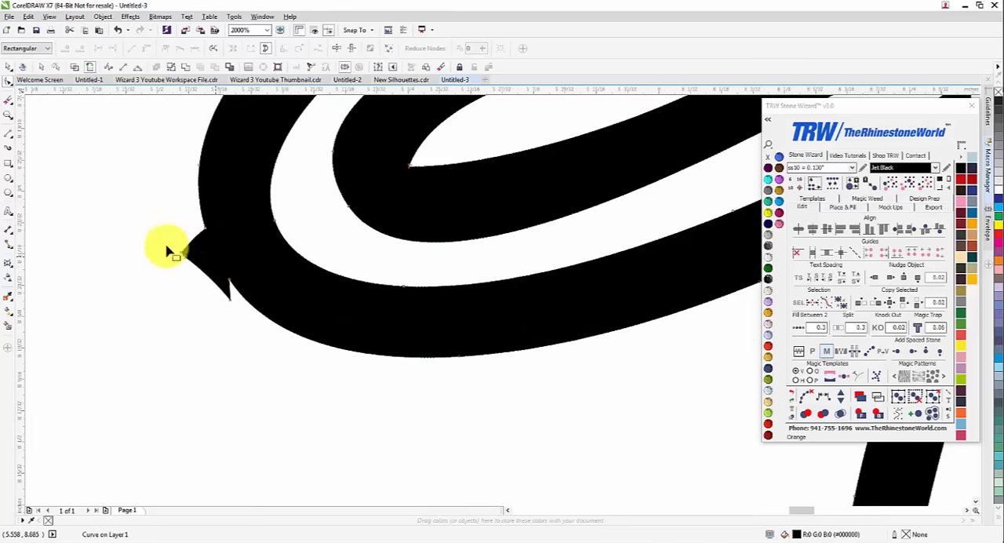
key("Delete")
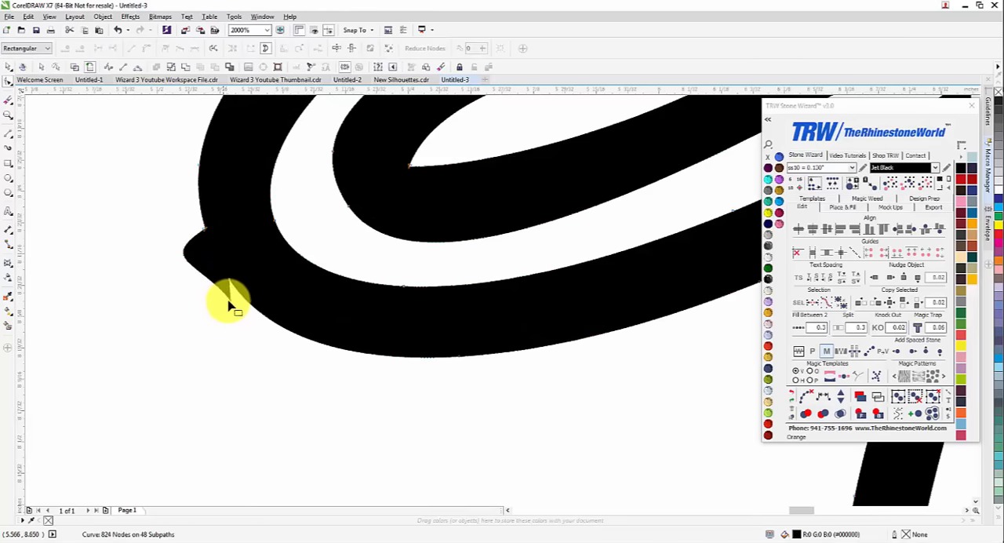